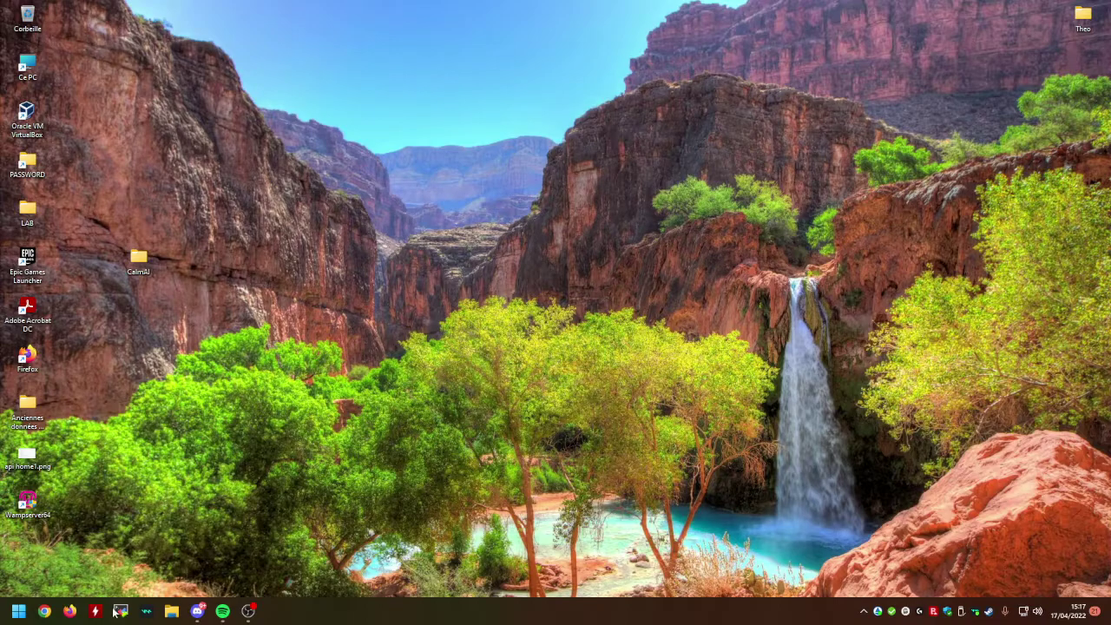
left_click_drag(588, 70, 877, 447)
left_click_drag(986, 531, 644, 334)
left_click_drag(719, 373, 926, 500)
left_click_drag(227, 61, 271, 49)
left_click_drag(279, 69, 780, 482)
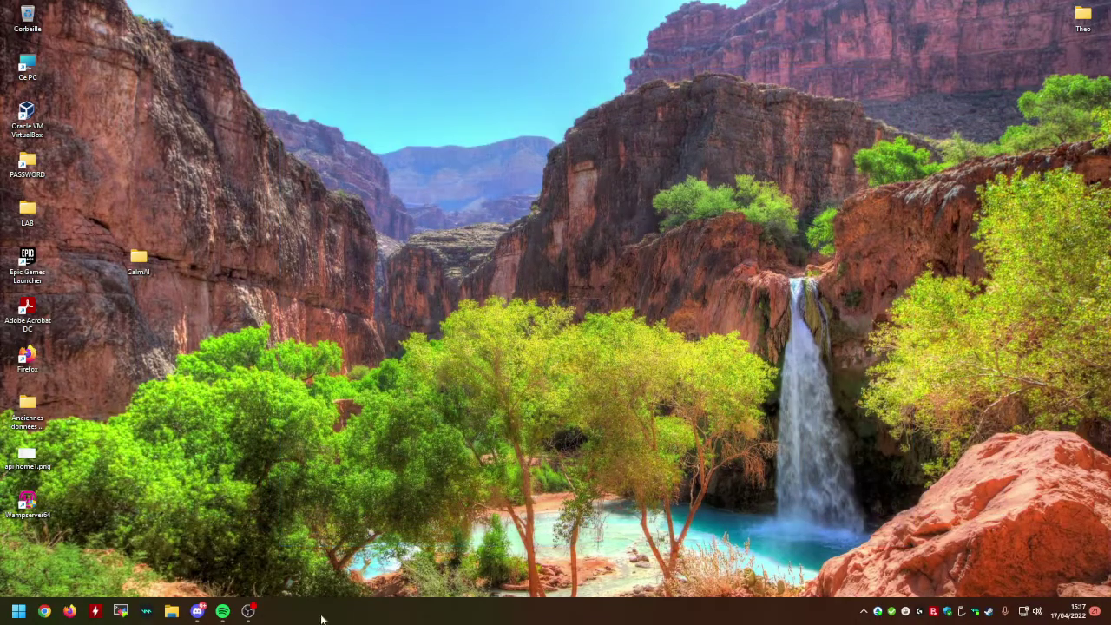
Step: Open Chrome with the fifth listed user profile and search Google for "win 10"
left_click(44, 610)
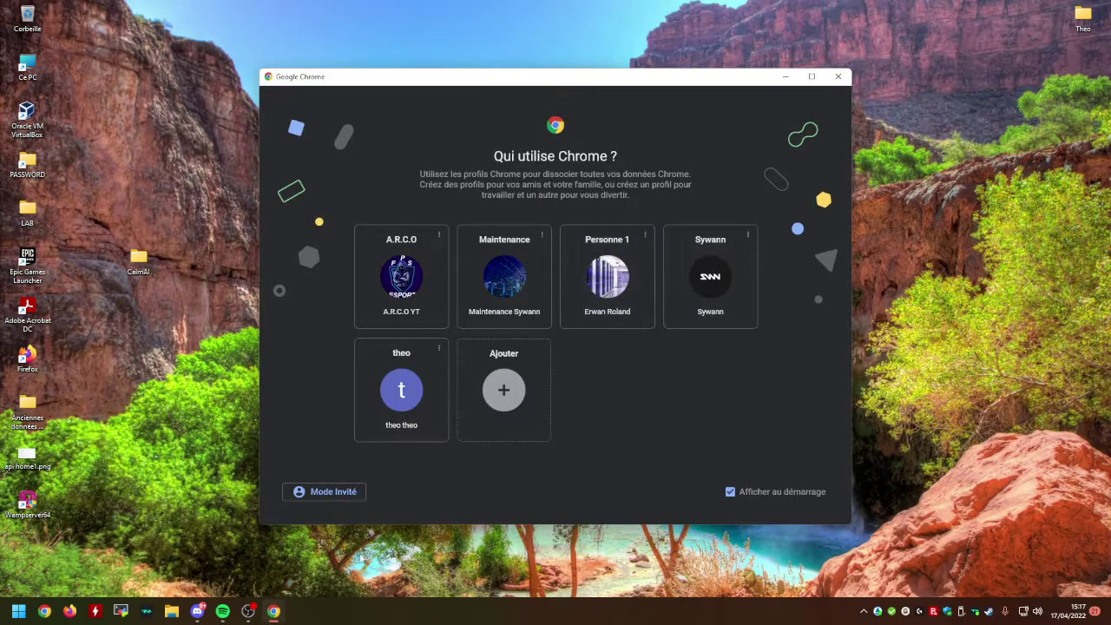
left_click(420, 410)
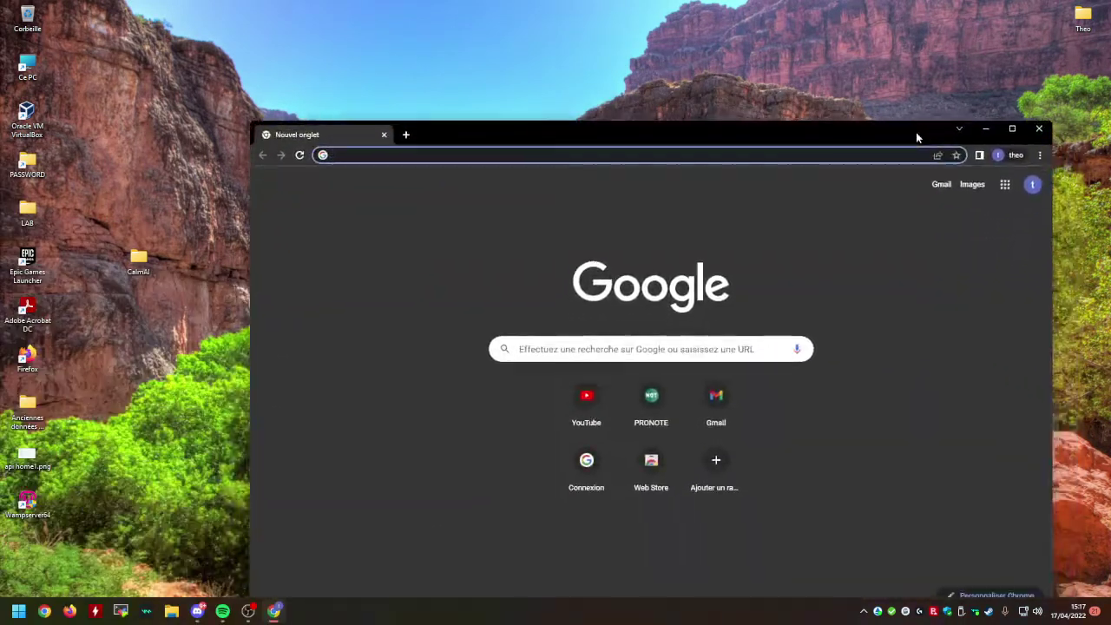
left_click_drag(915, 132, 849, 73)
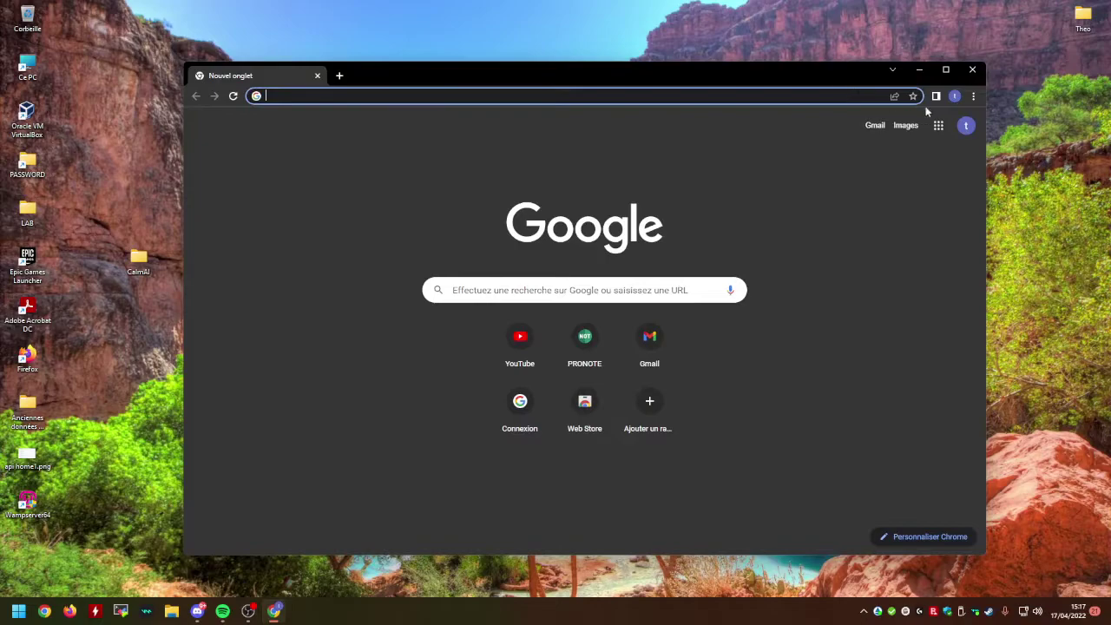
type("win 10")
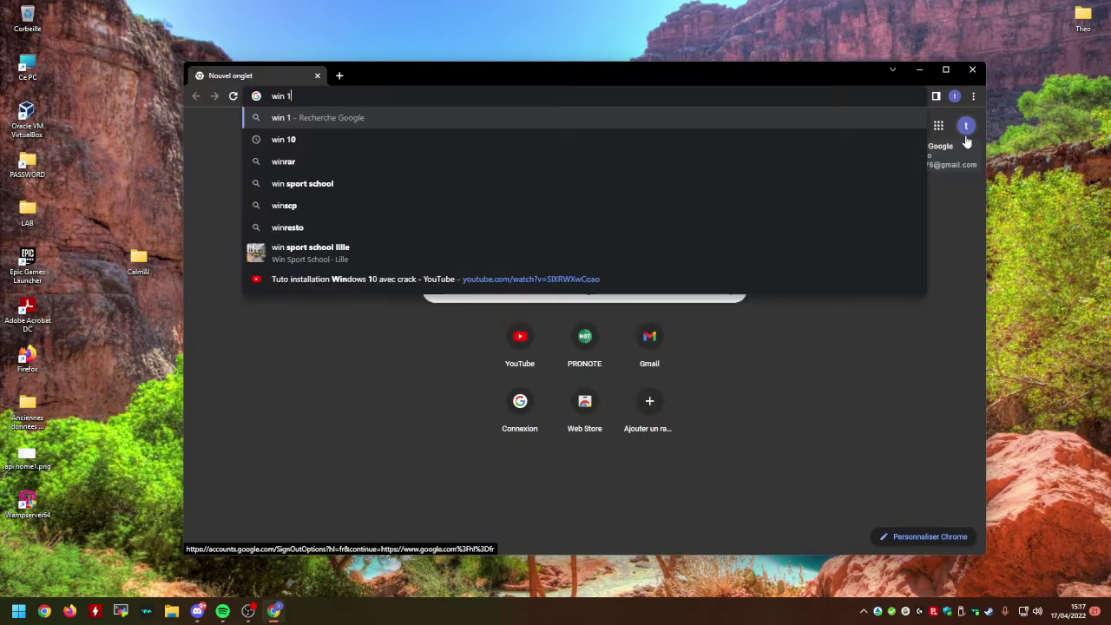
key("Return")
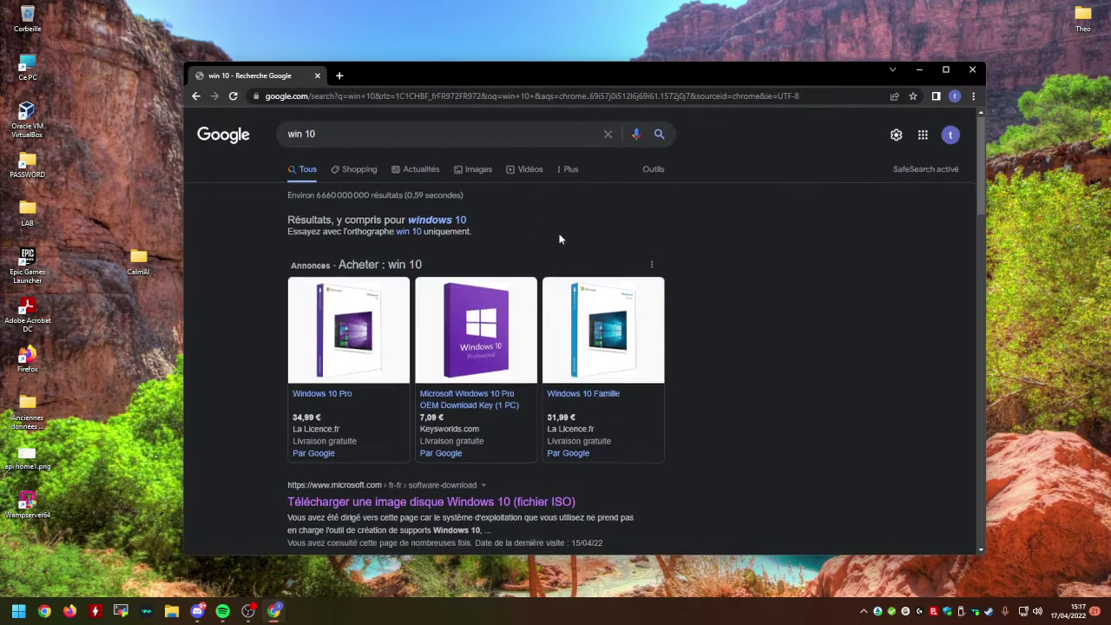
Step: Open Microsoft's Windows 10 download page from the results and download the media creation tool
scroll(501, 284, "down", 2)
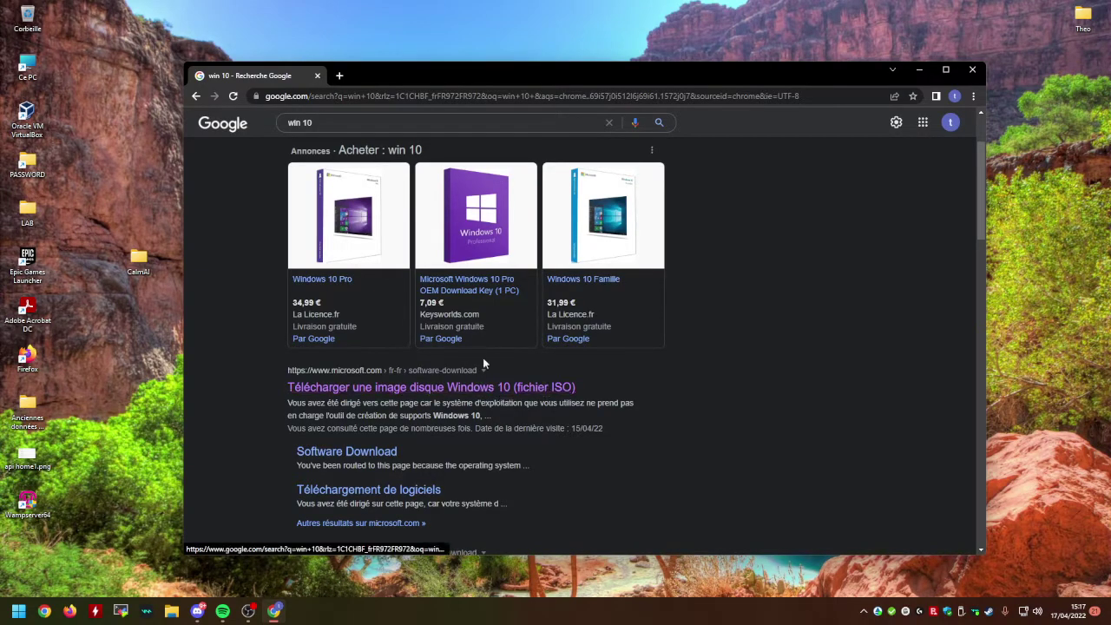
left_click(488, 389)
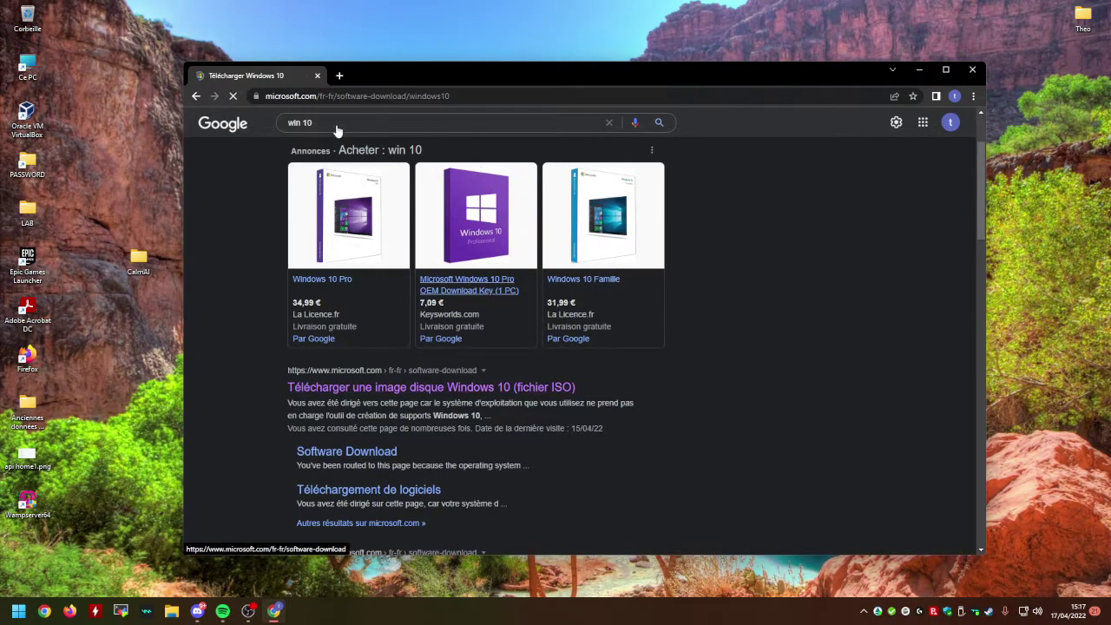
scroll(504, 318, "down", 3)
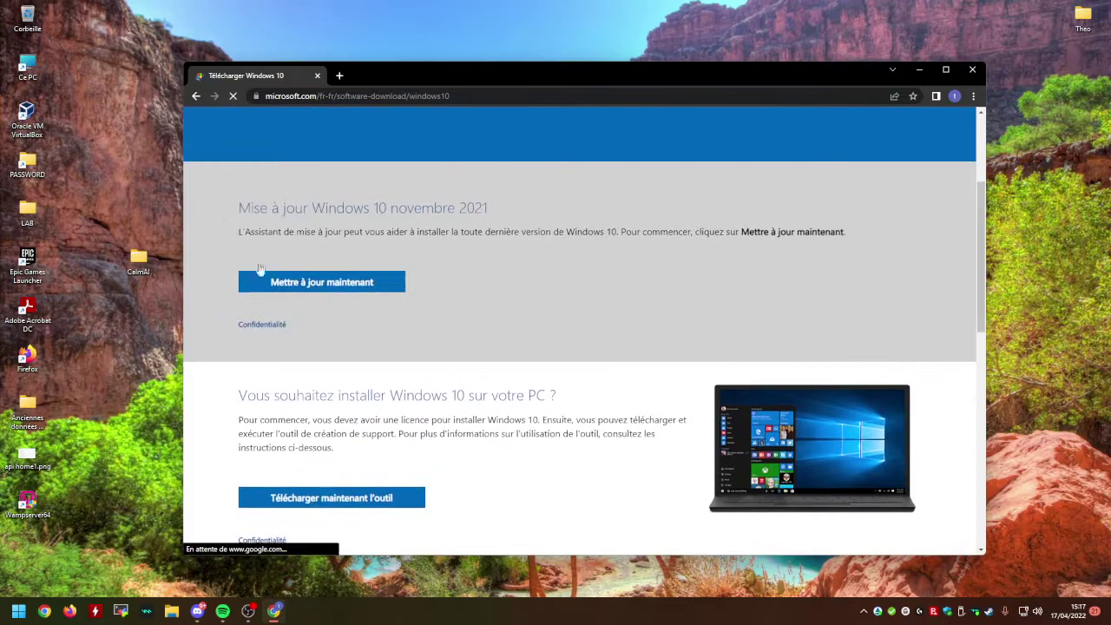
scroll(407, 307, "down", 2)
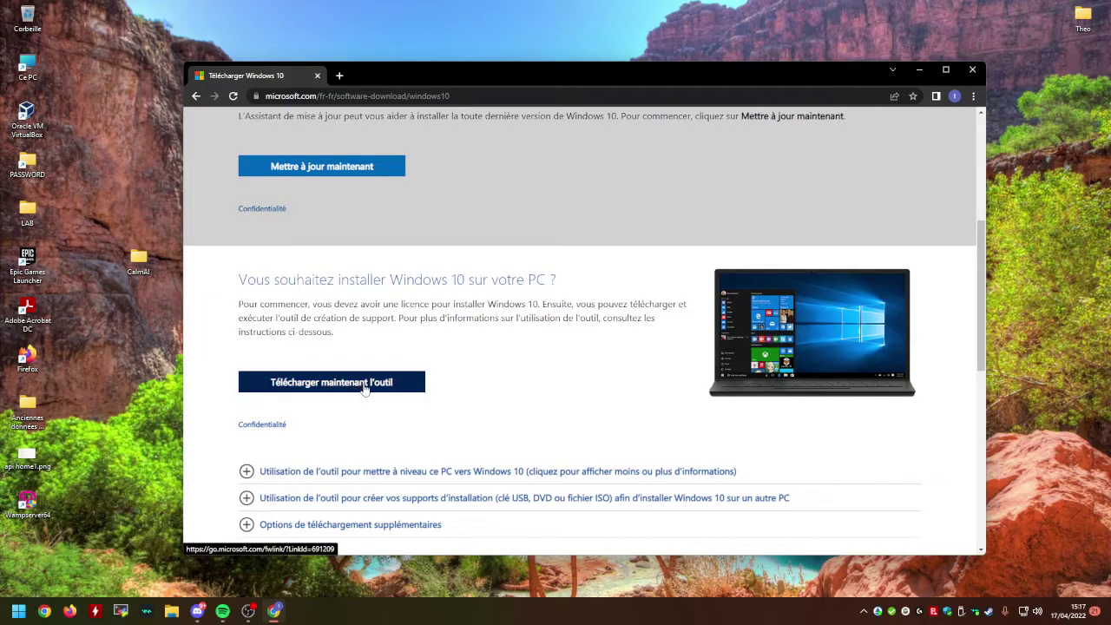
left_click(361, 383)
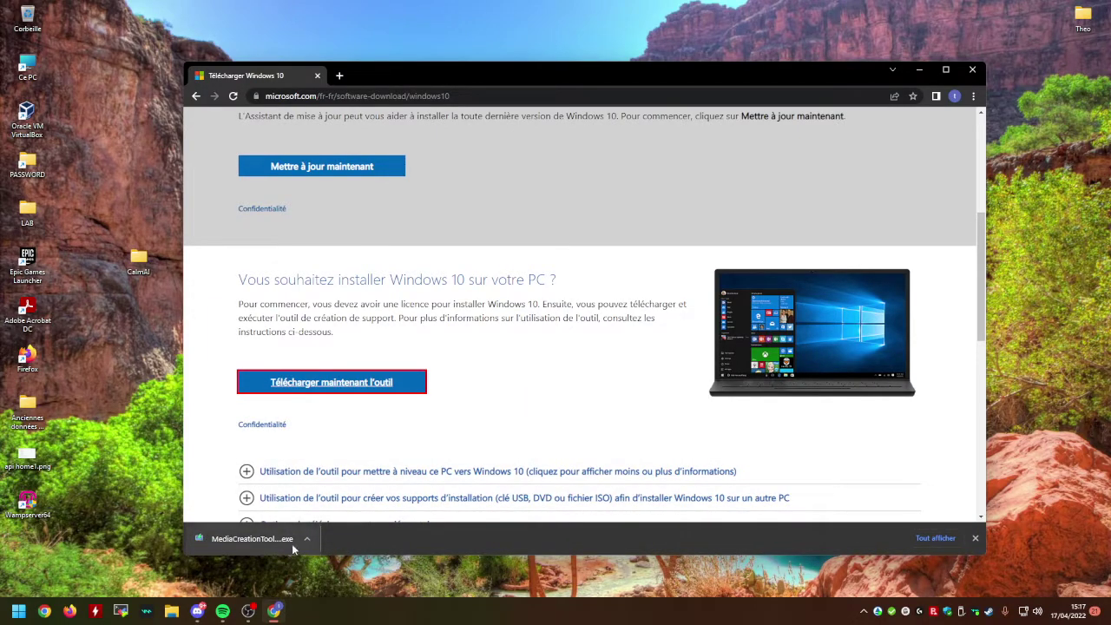
Step: Run the downloaded MediaCreationTool executable with the requested permission, and close the browser window
left_click(292, 543)
left_click(257, 543)
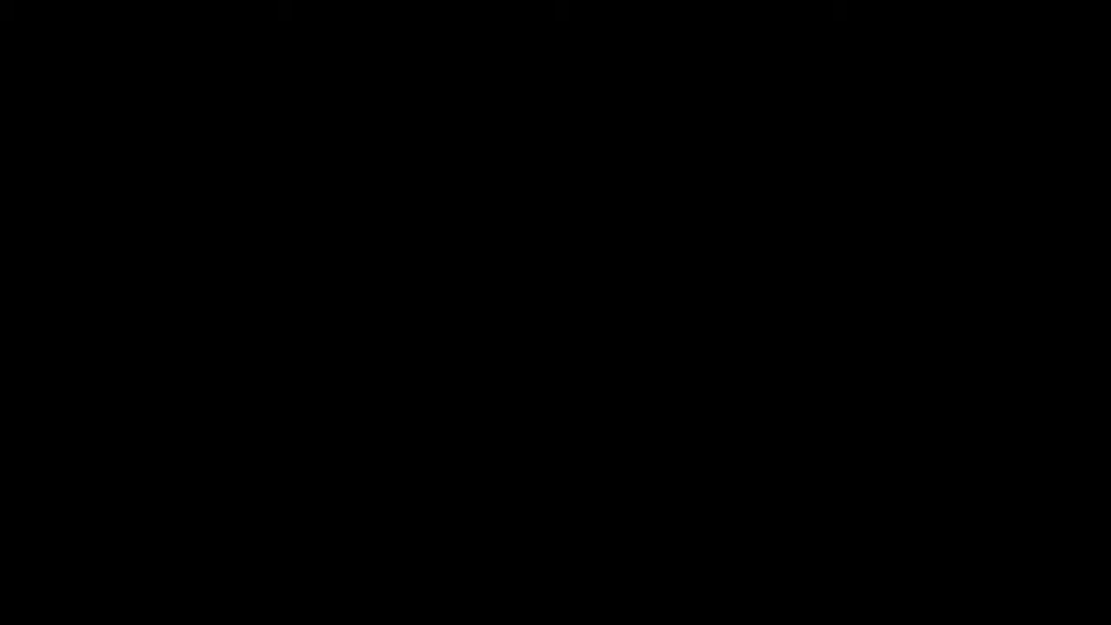
left_click(460, 408)
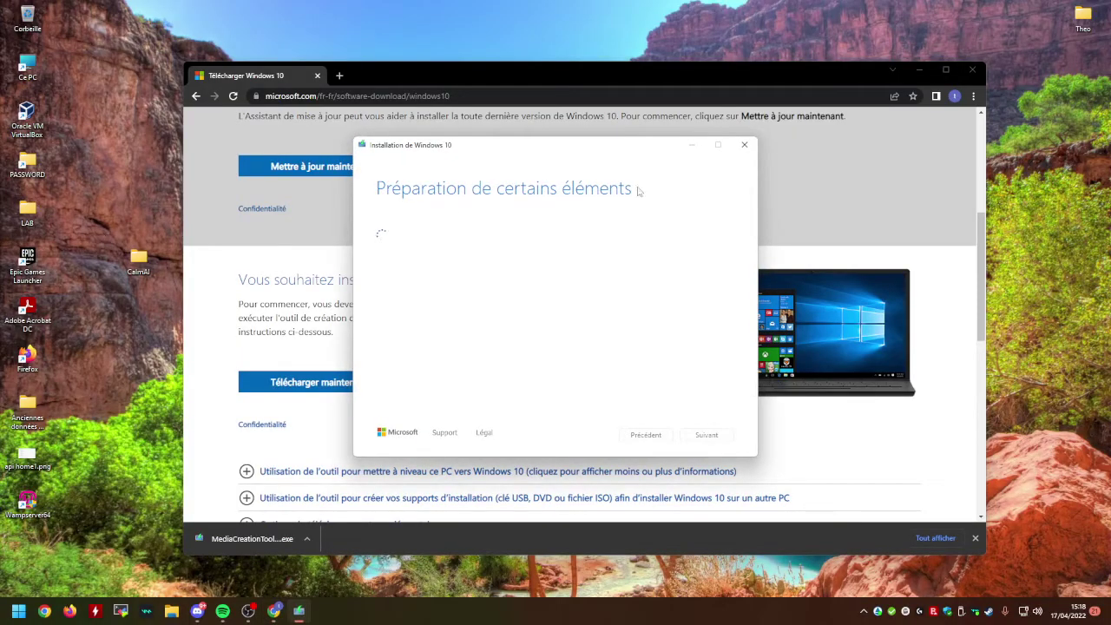
left_click(972, 69)
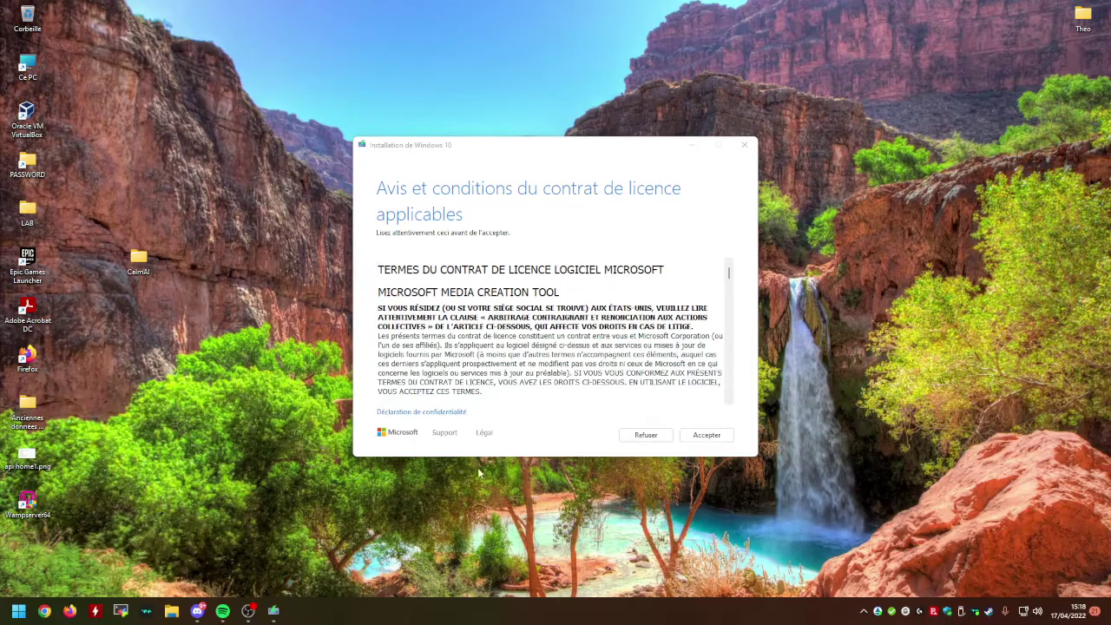
Step: Skim the Microsoft Media Creation Tool licence terms and accept them
scroll(602, 291, "down", 20)
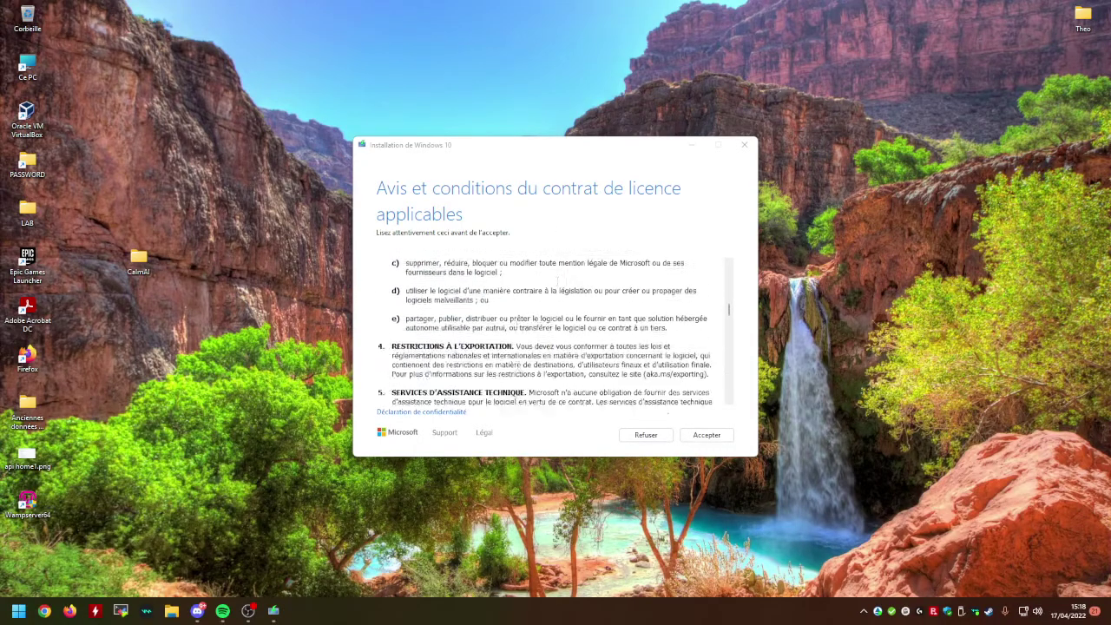
left_click(710, 436)
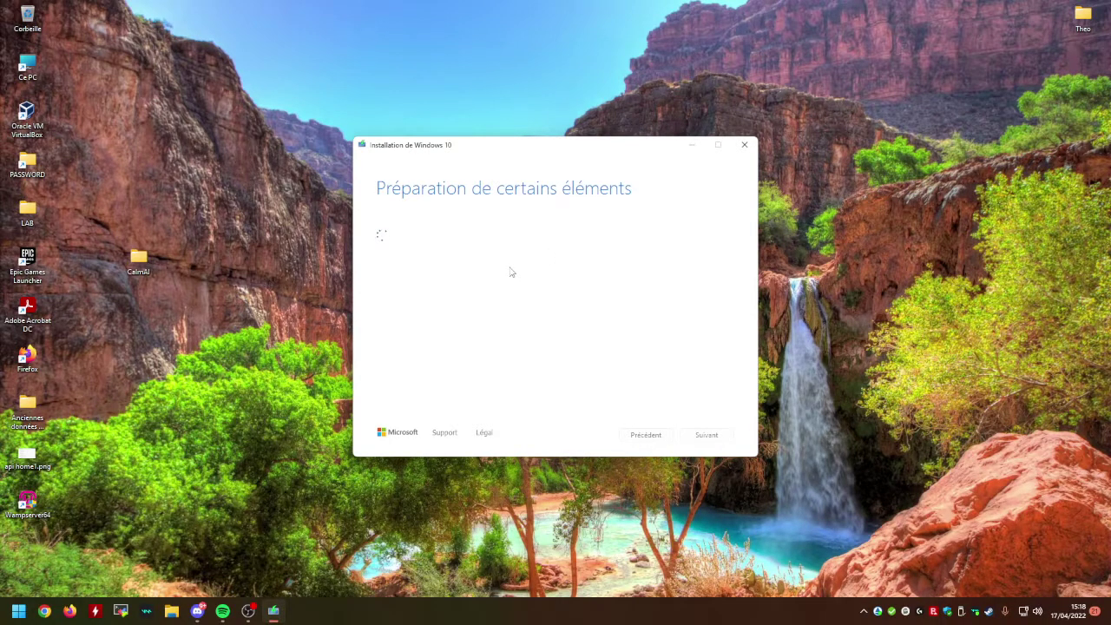
left_click_drag(234, 109, 856, 507)
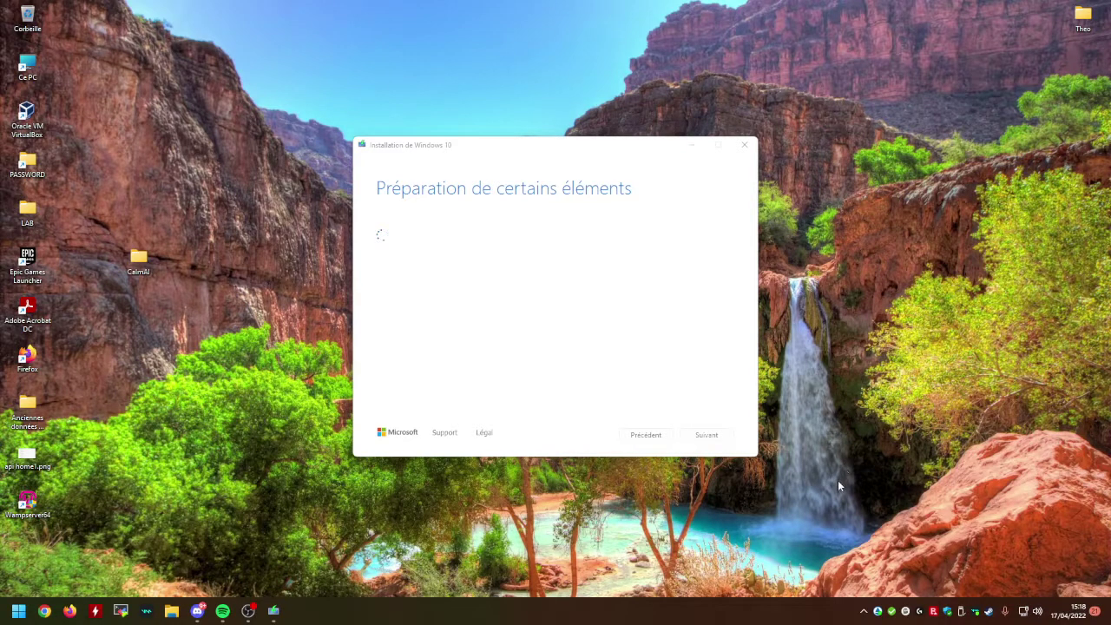
mouse_move(823, 484)
left_mouse_down()
mouse_move(383, 119)
mouse_move(276, 119)
mouse_move(293, 78)
mouse_move(819, 498)
mouse_move(794, 489)
mouse_move(808, 473)
left_mouse_up()
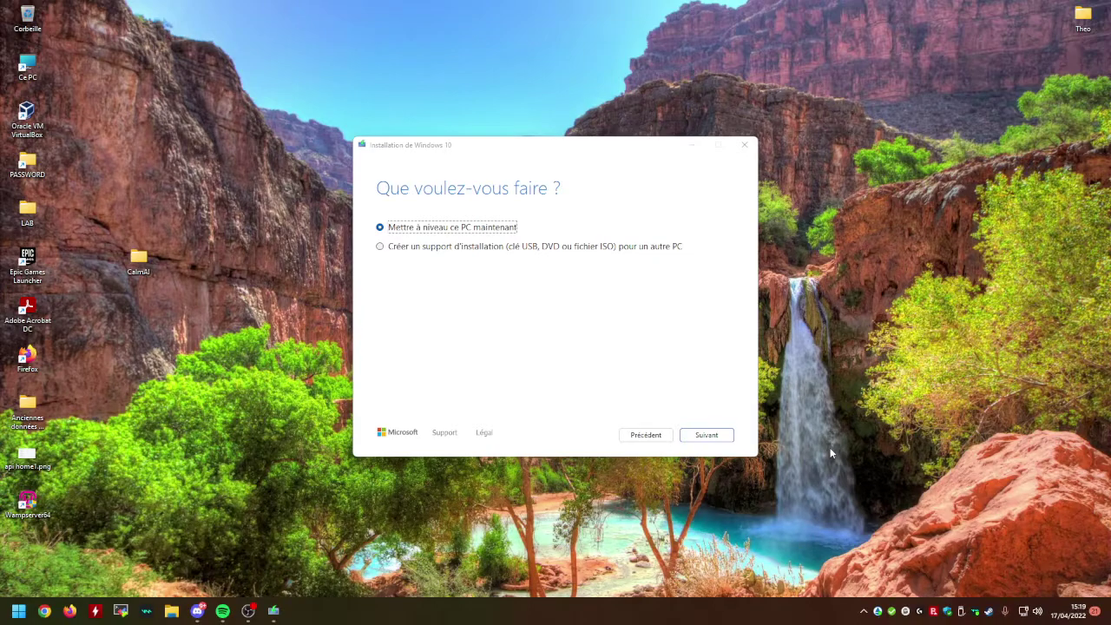
Step: Choose to create installation media (USB drive, DVD or ISO file) for another PC and continue
left_click(385, 250)
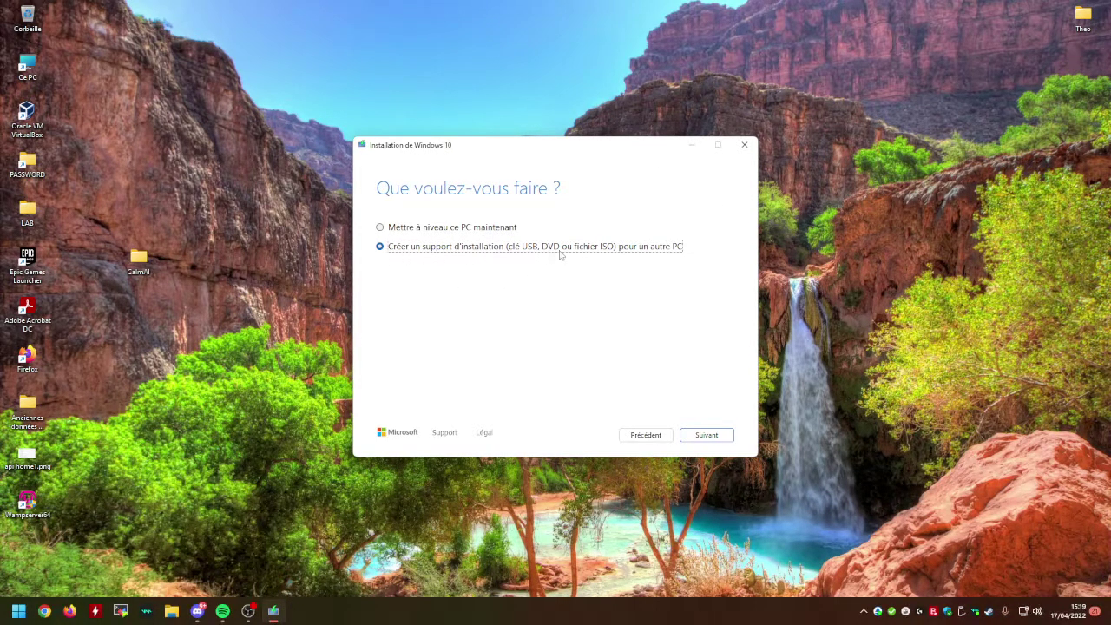
left_click(693, 434)
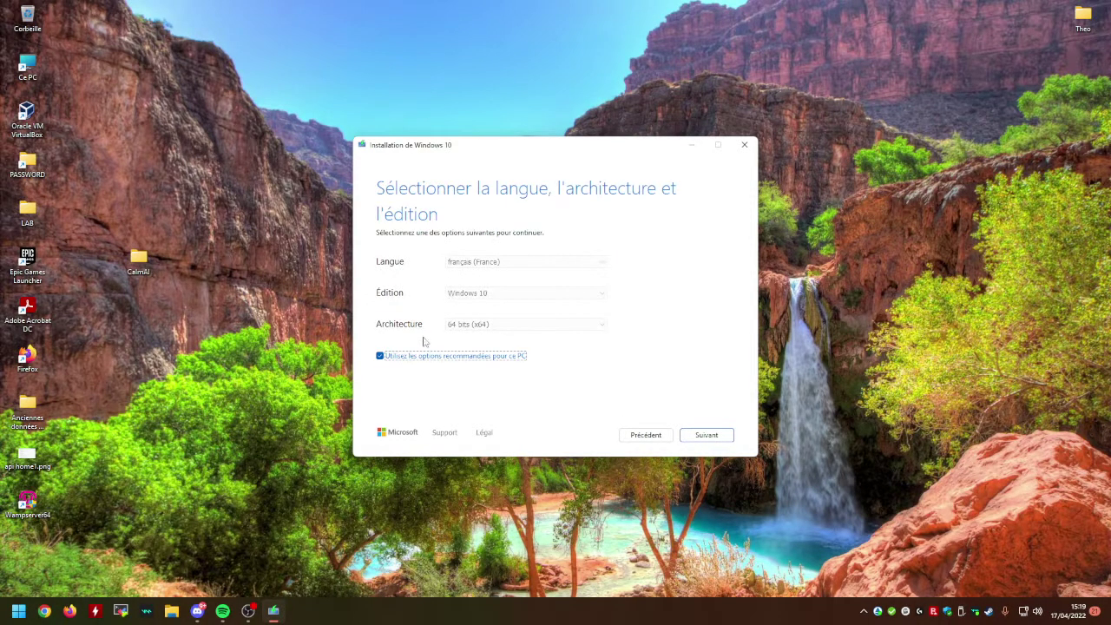
Step: Turn off the recommended options, try the 32 bits (x86) architecture, and restore the recommended options for this PC
left_click(380, 357)
left_click(469, 326)
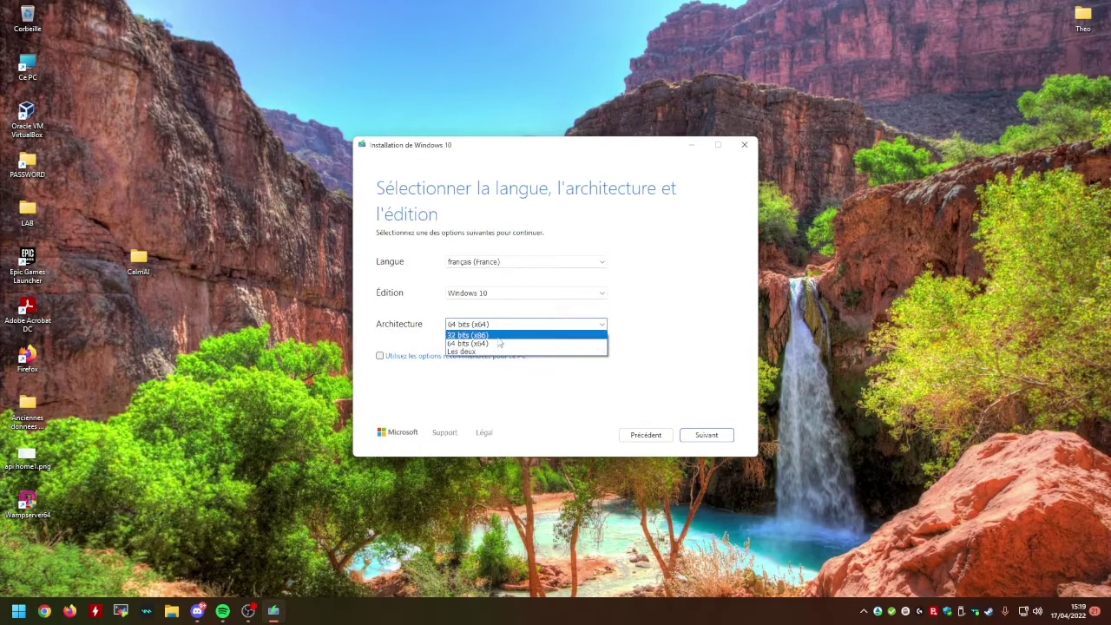
left_click(492, 336)
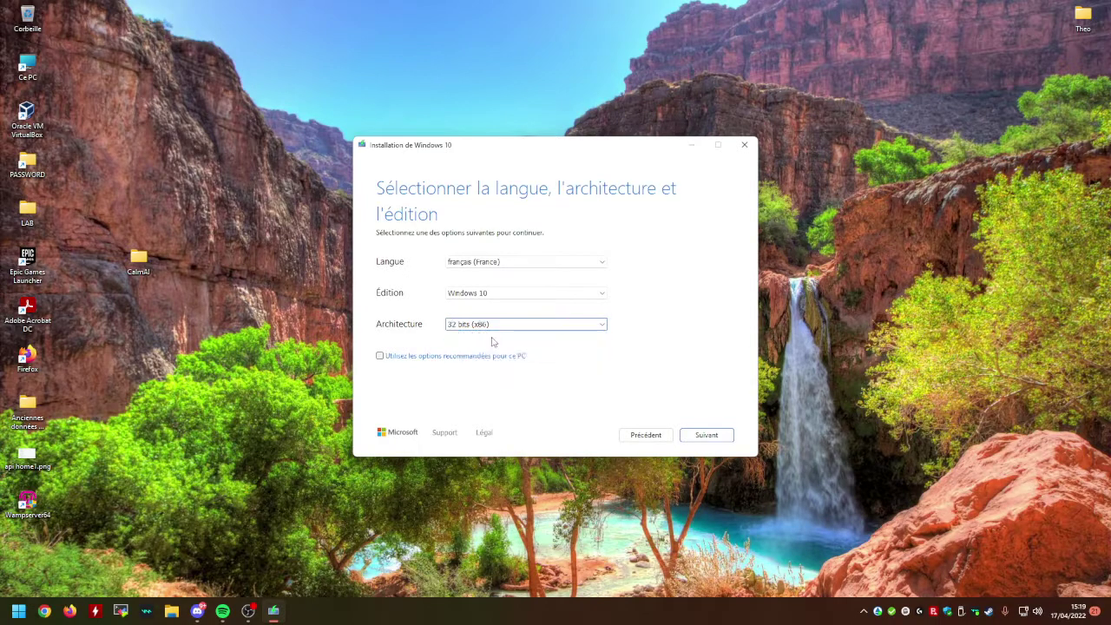
left_click(482, 296)
left_click(479, 304)
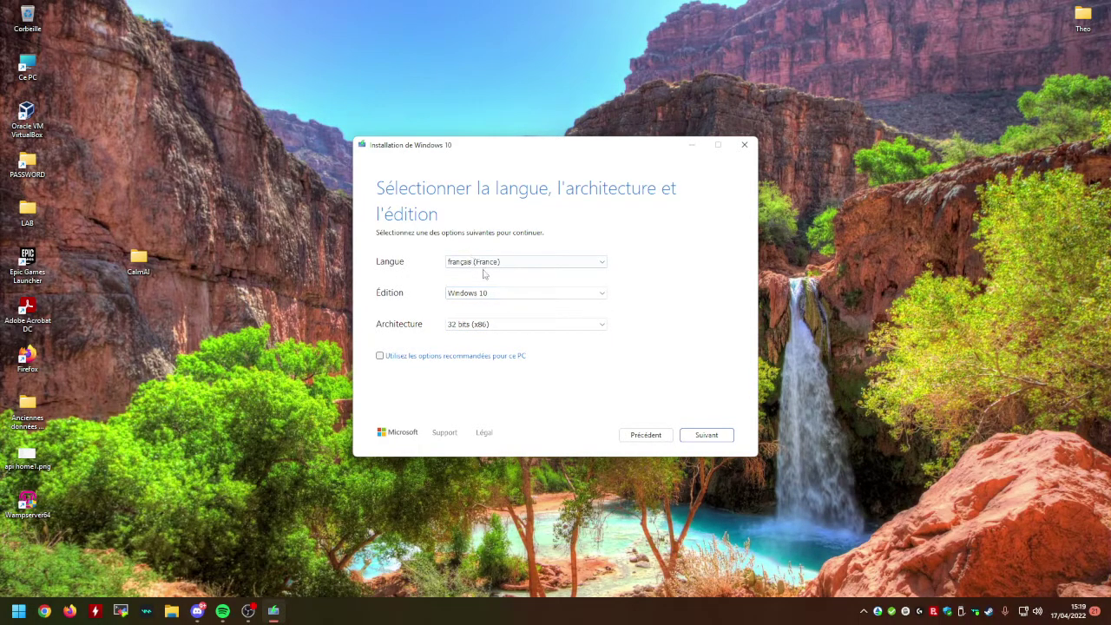
left_click(482, 263)
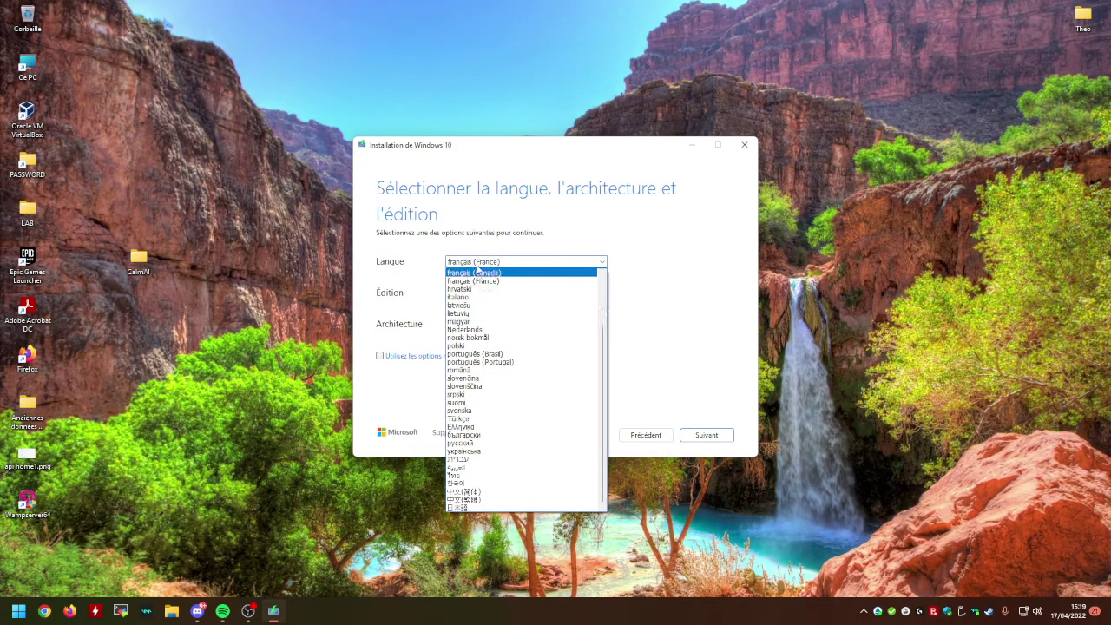
left_click(479, 265)
left_click(380, 356)
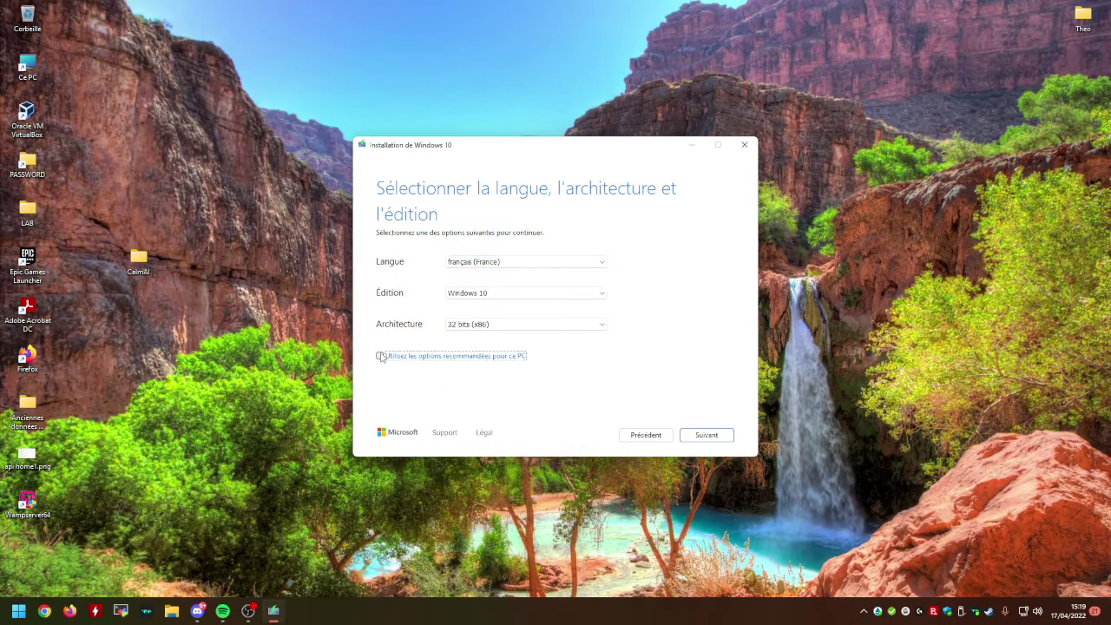
Step: Confirm the language and architecture options, and start creating the Windows 10 media on USB flash drive E: (DISK1)
left_click(699, 438)
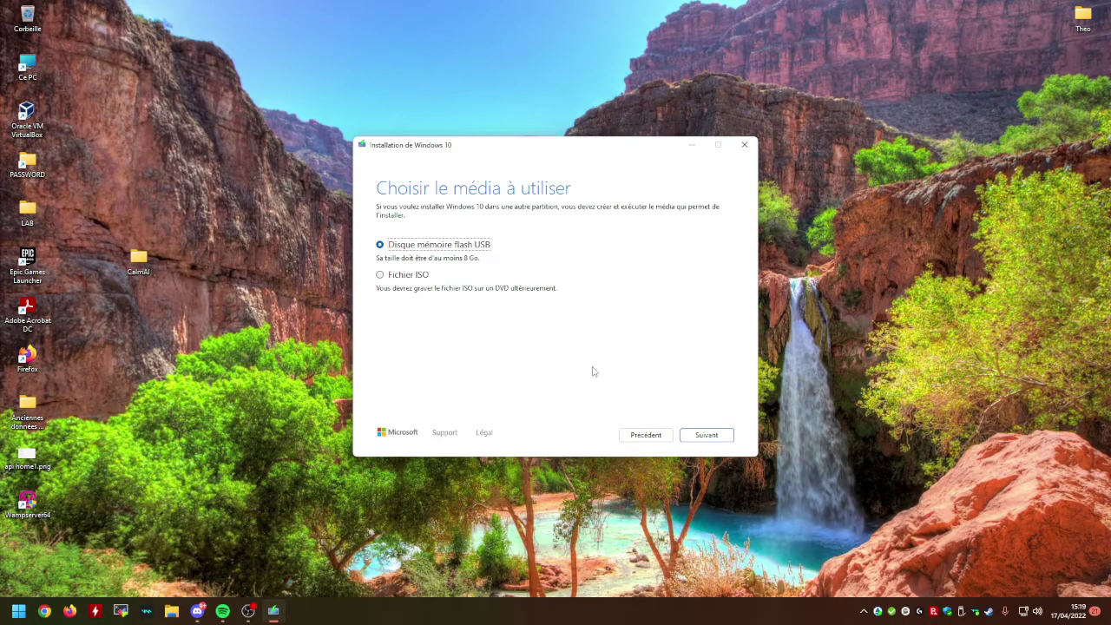
left_click(708, 432)
left_click(416, 270)
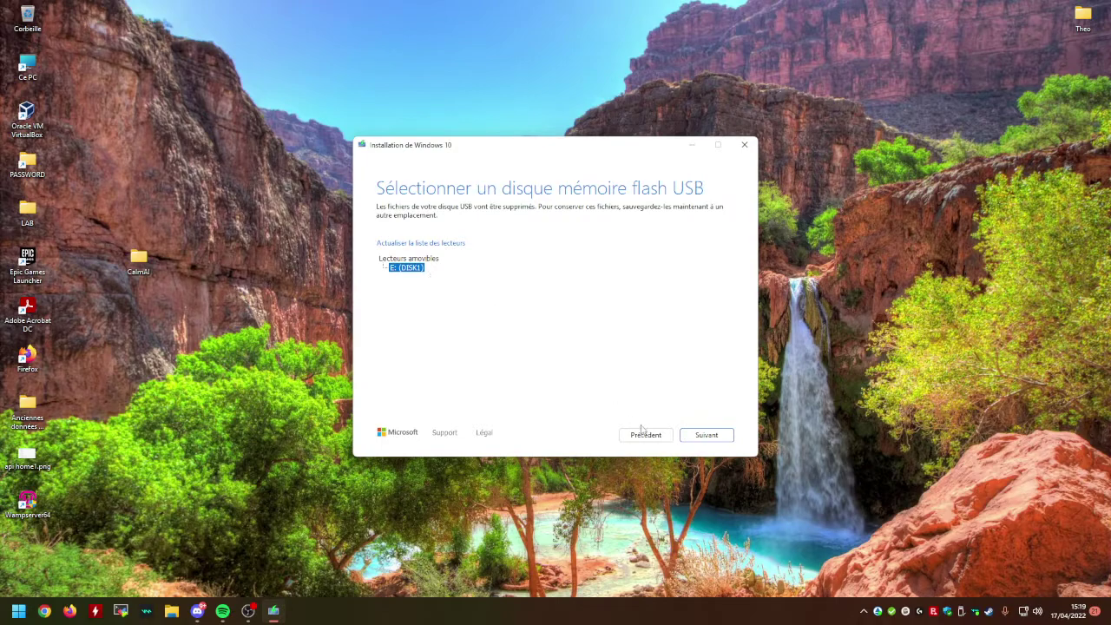
left_click(702, 437)
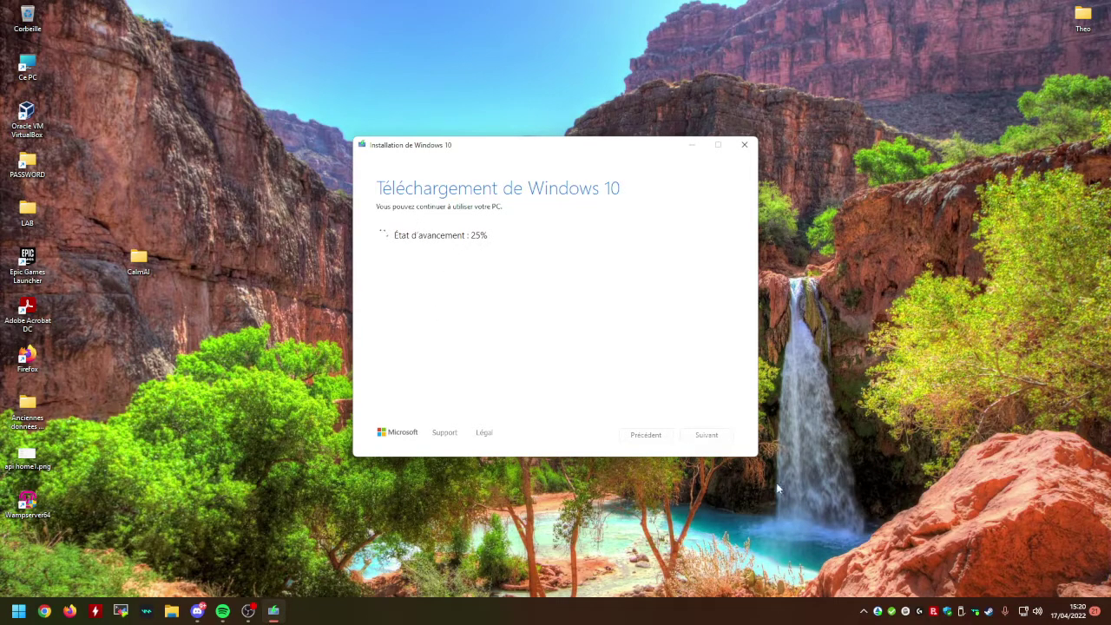
left_click_drag(836, 481, 877, 499)
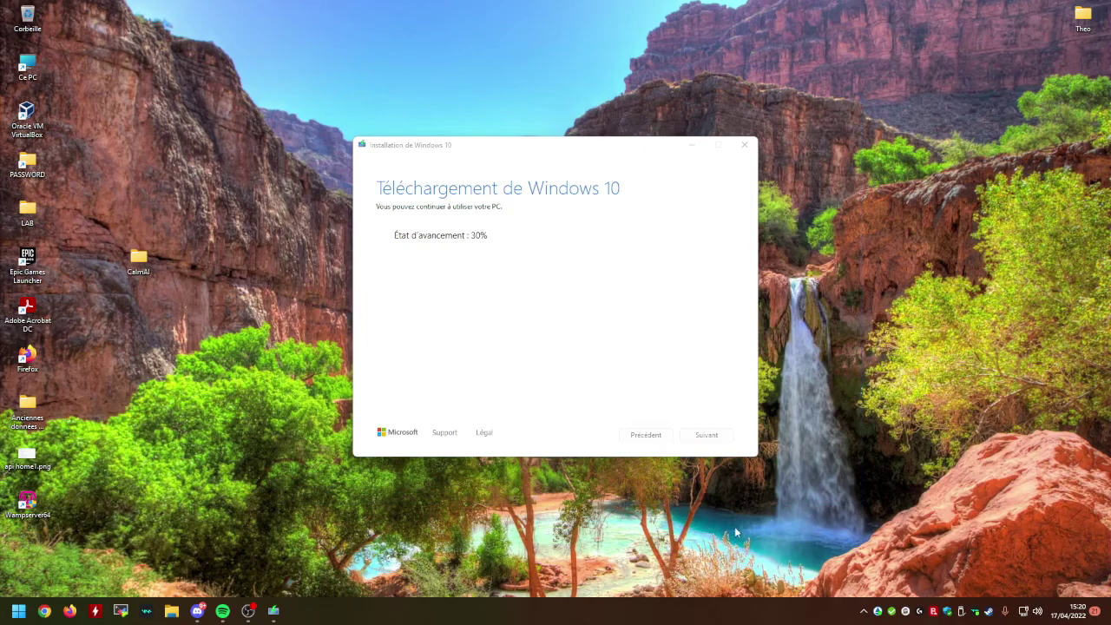
left_click_drag(638, 484, 243, 113)
left_click_drag(273, 80, 822, 495)
left_click_drag(879, 548, 317, 112)
left_click_drag(247, 90, 908, 549)
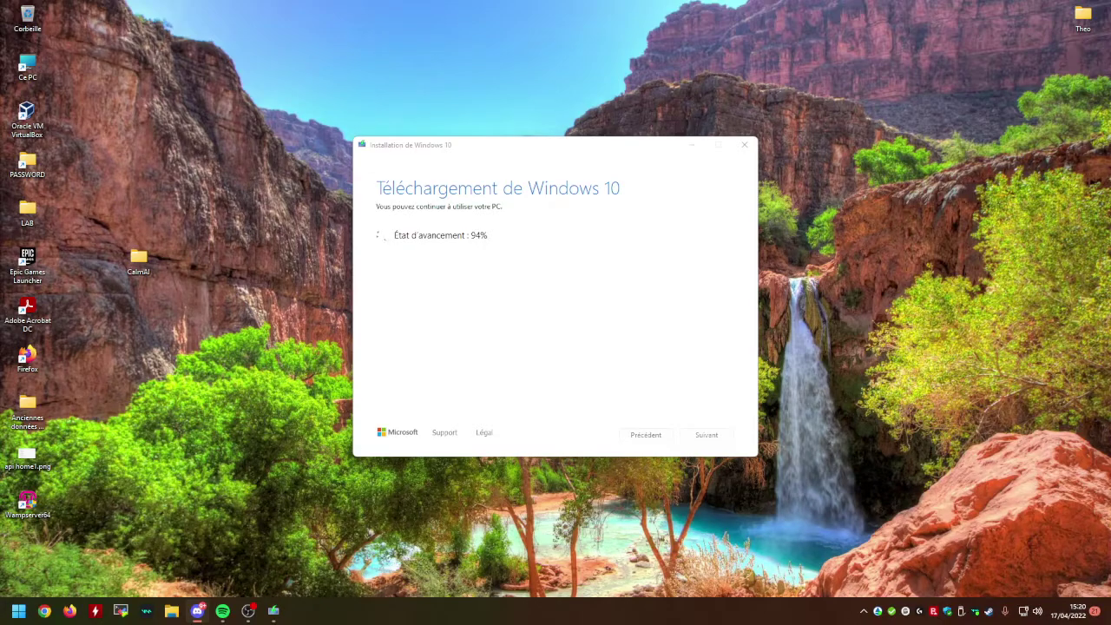
Step: Switch to Discord, narrow its window and move it fully into view
key("alt+Tab")
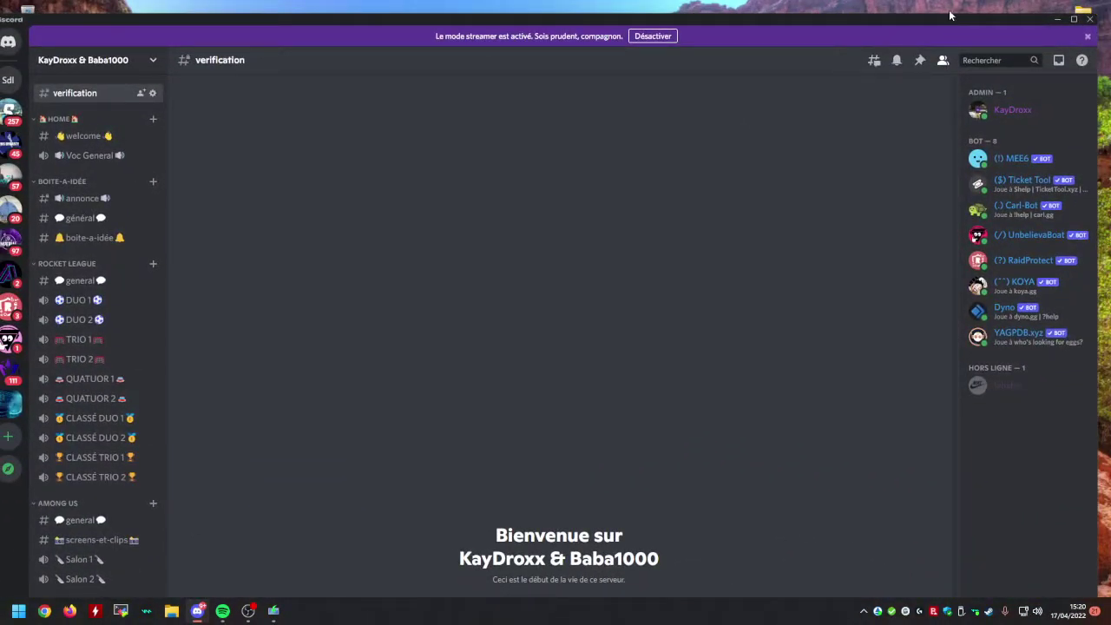
left_click_drag(950, 15, 923, 91)
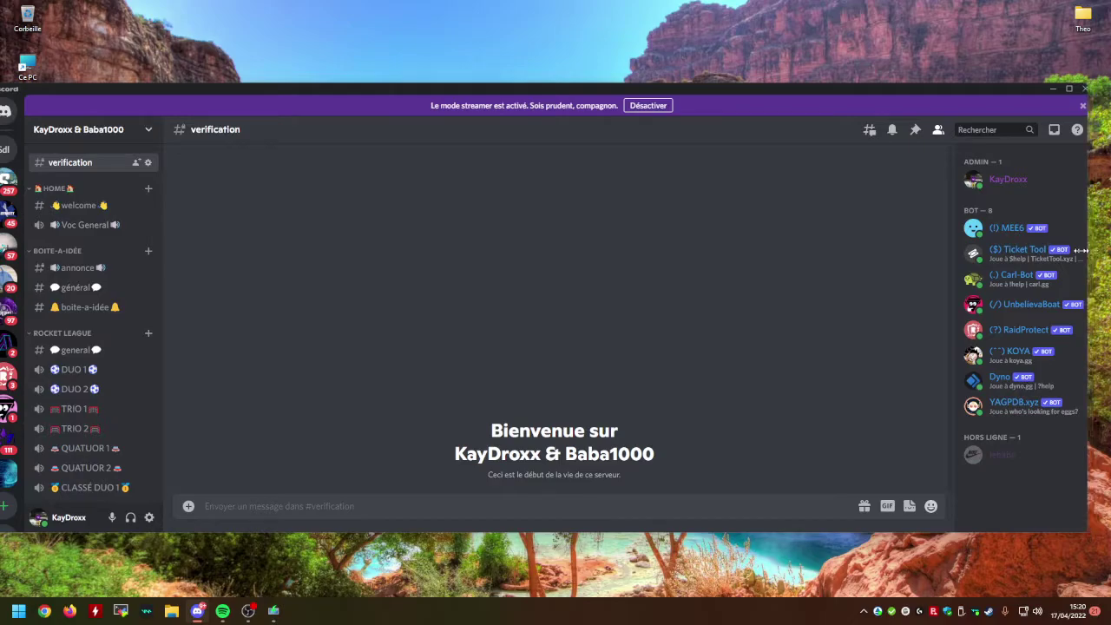
left_click_drag(1091, 252, 595, 231)
left_click_drag(283, 88, 496, 88)
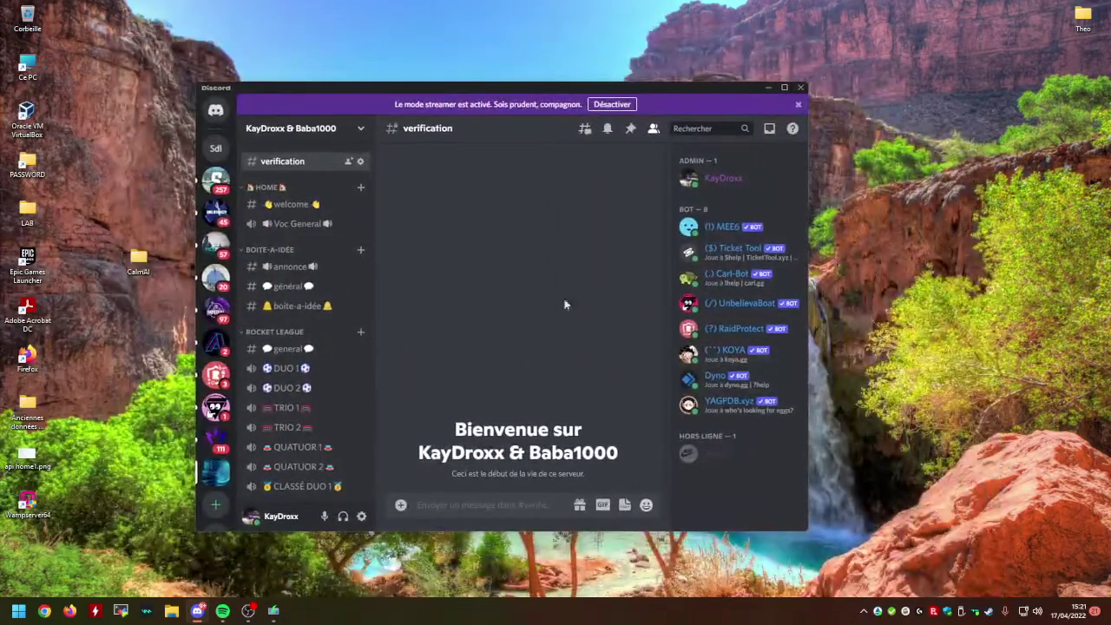
Step: View the profile card of the offline member on the Discord server, and close it
left_click(736, 462)
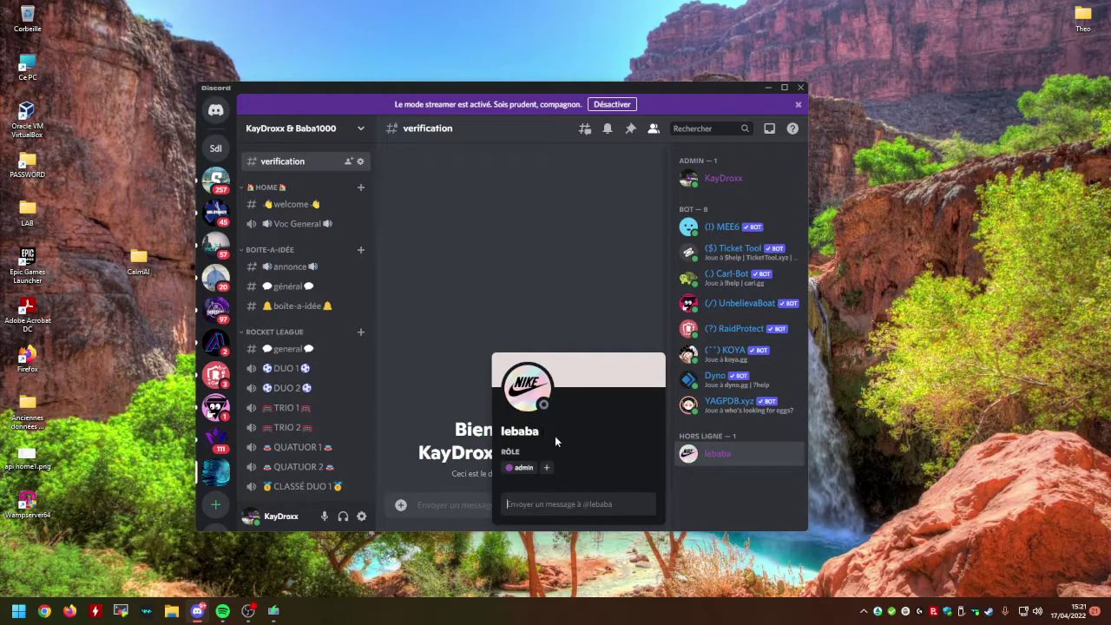
left_click(603, 246)
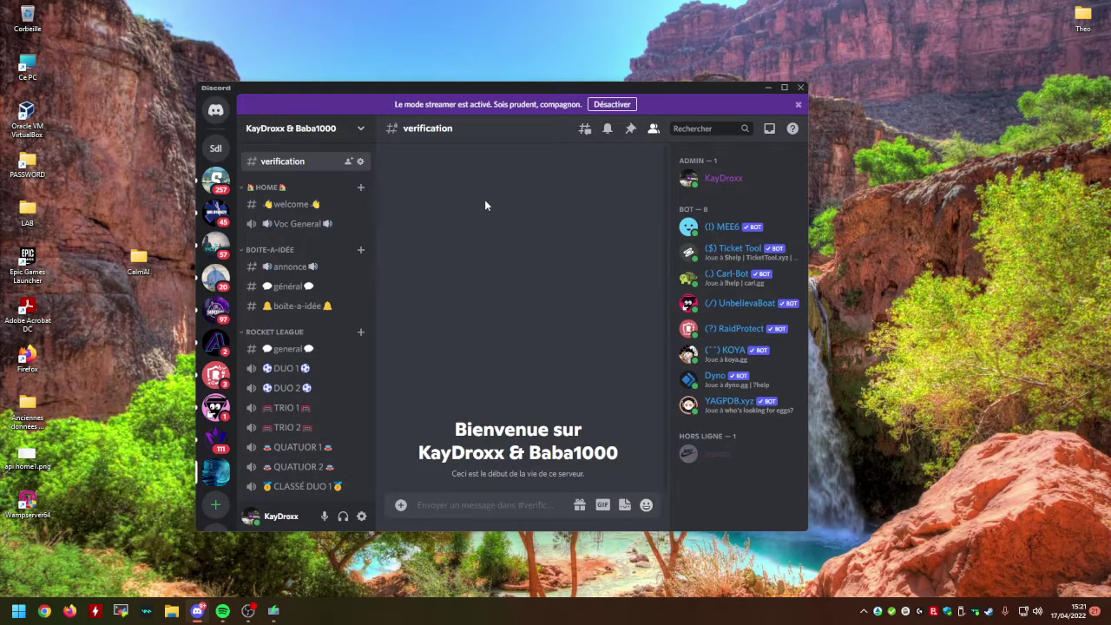
Step: Turn off Discord's streamer mode and open the welcome channel in the HOME category
left_click(612, 104)
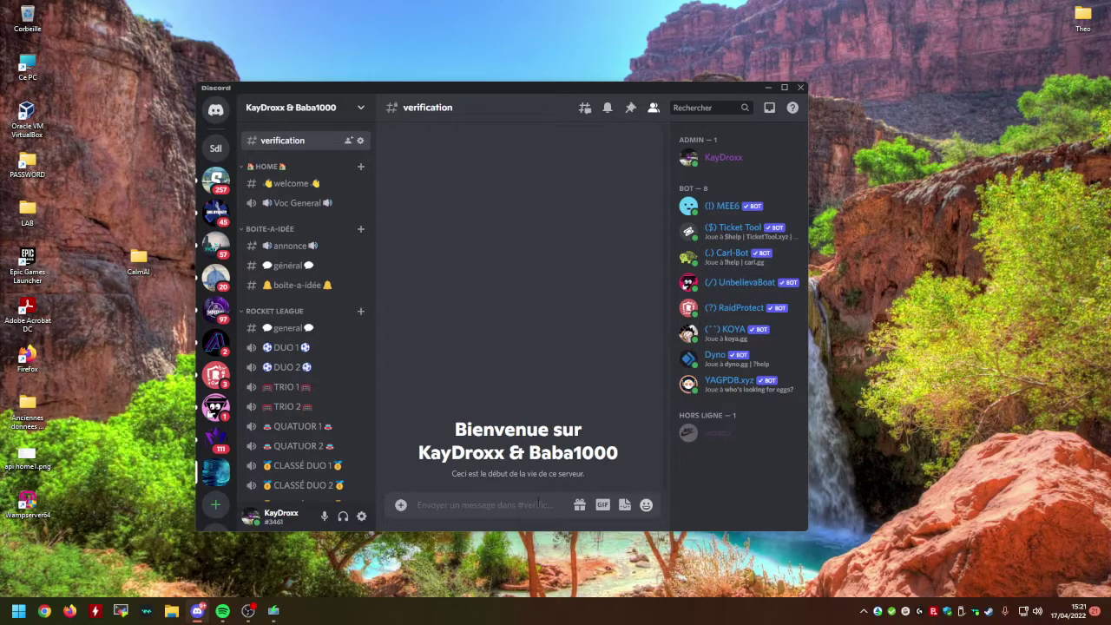
left_click(335, 183)
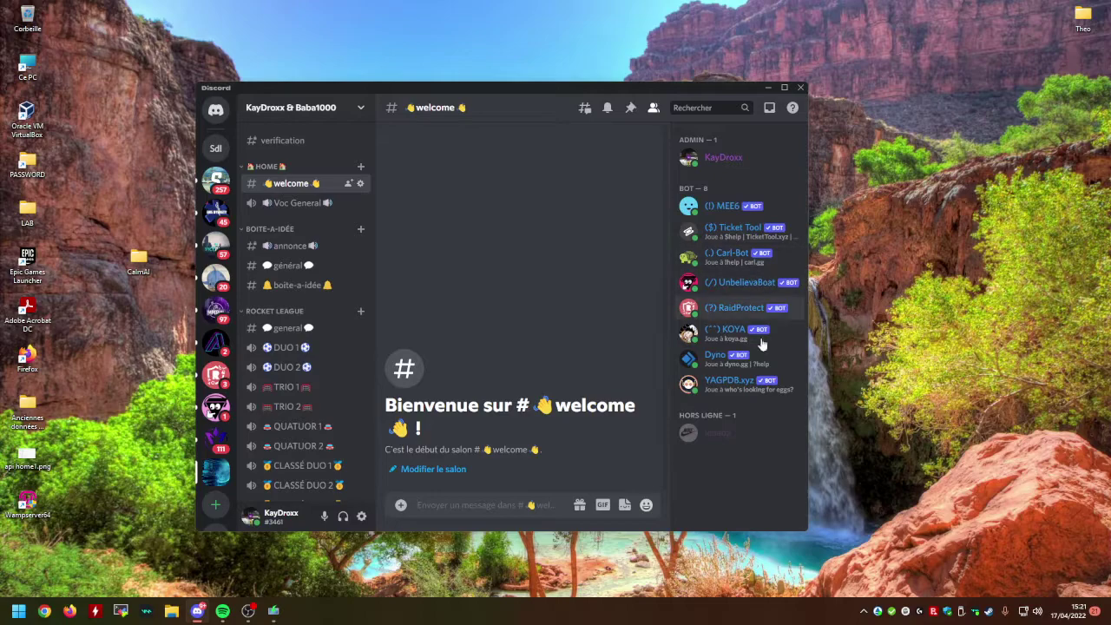
Step: View the server admin's profile card and assignable roles, and check the offline member's profile card before closing it
left_click(717, 157)
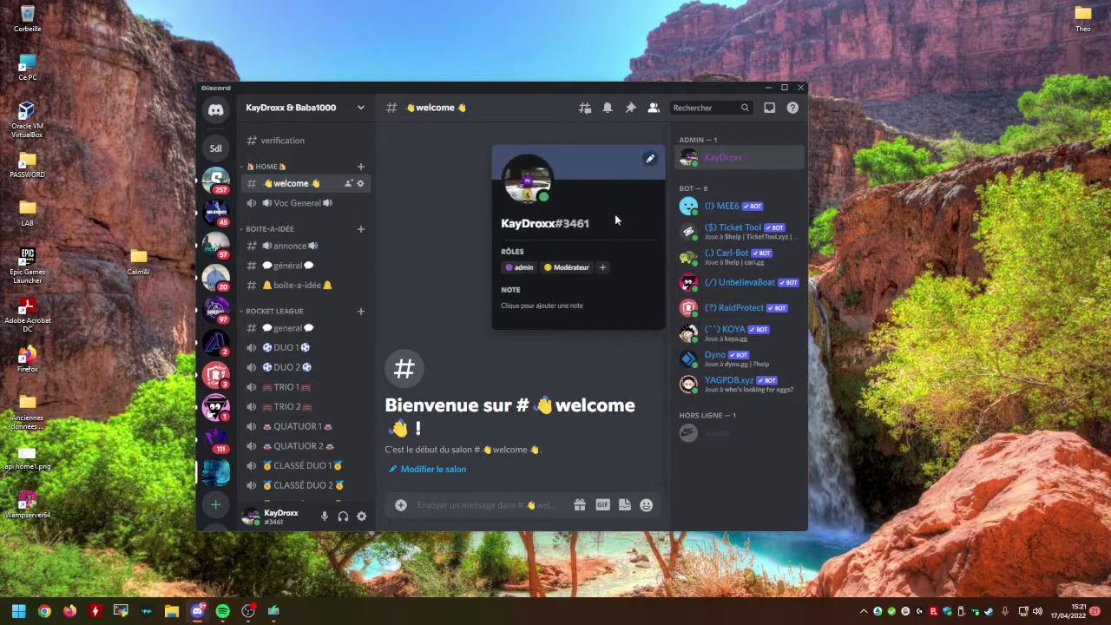
left_click(605, 268)
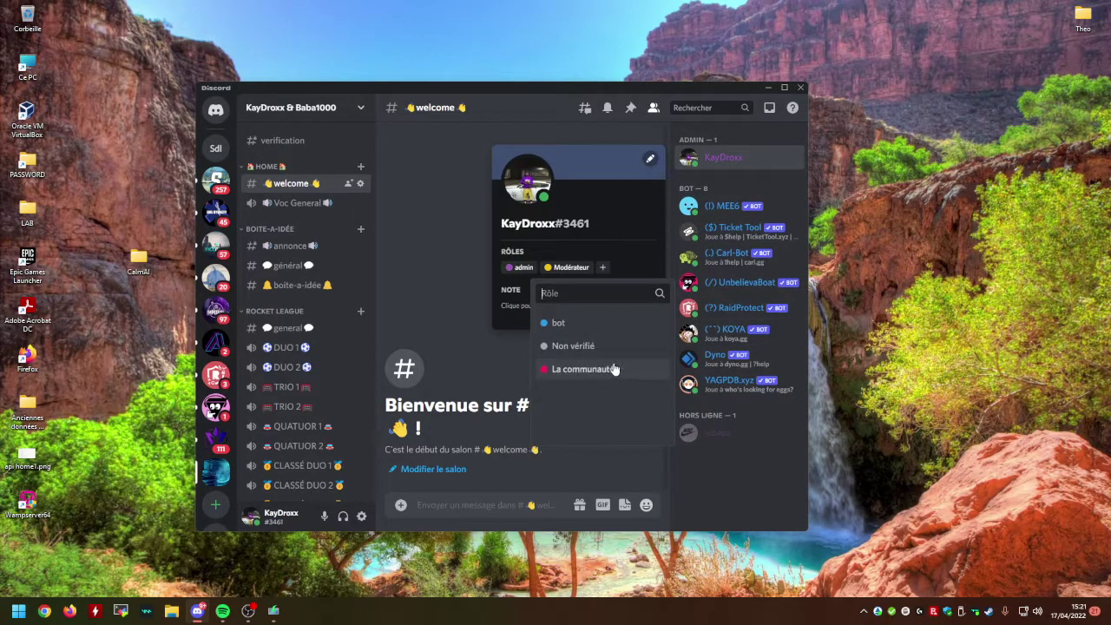
left_click(606, 257)
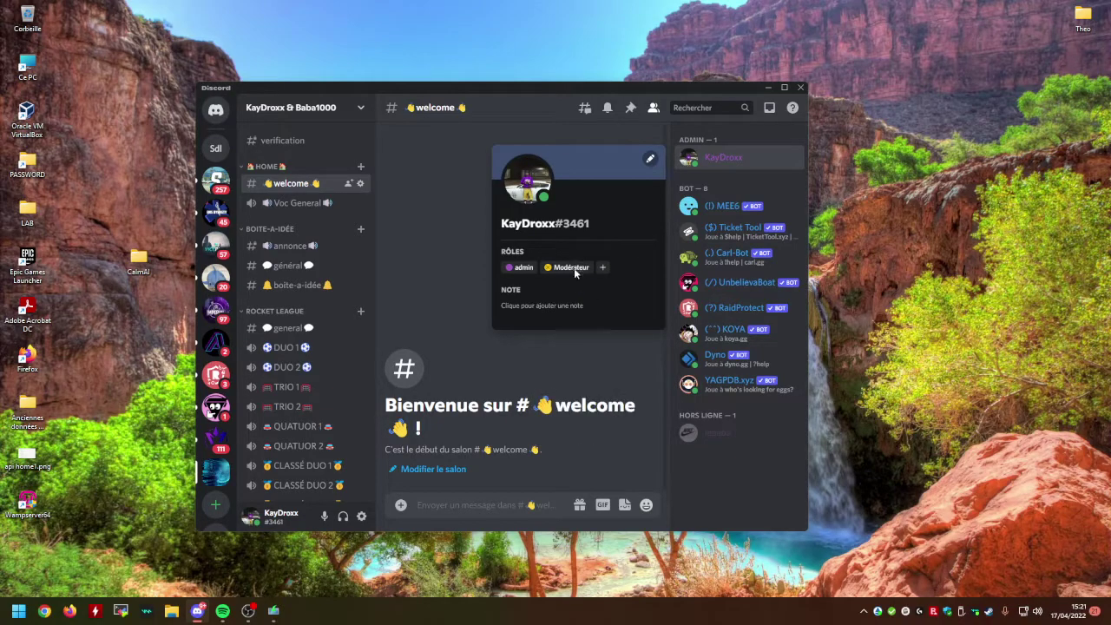
left_click(547, 270)
left_click(712, 432)
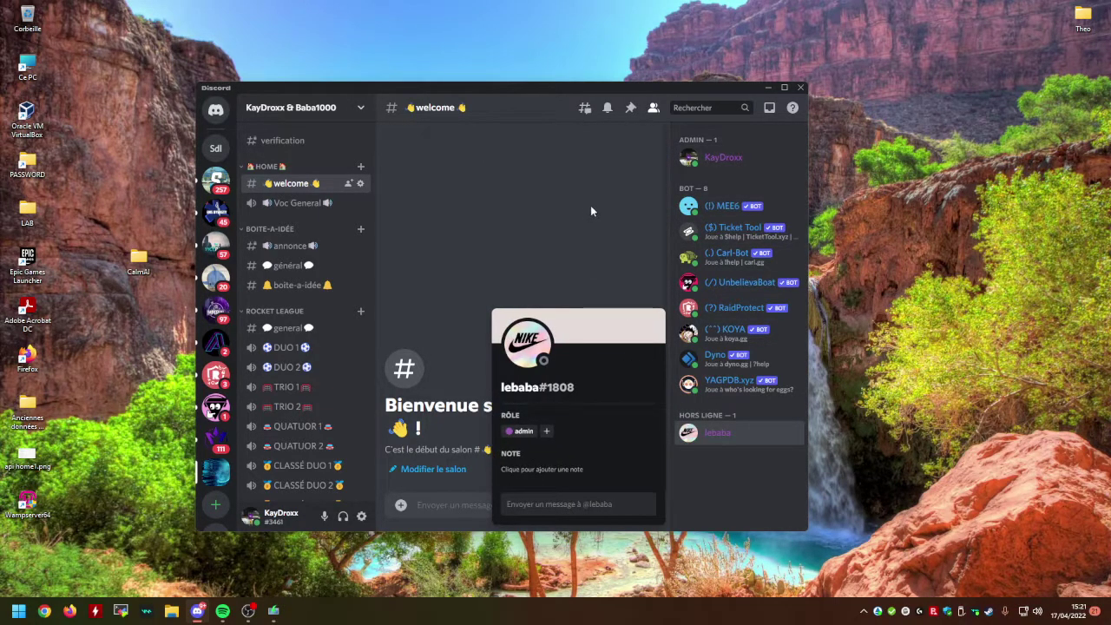
left_click(600, 240)
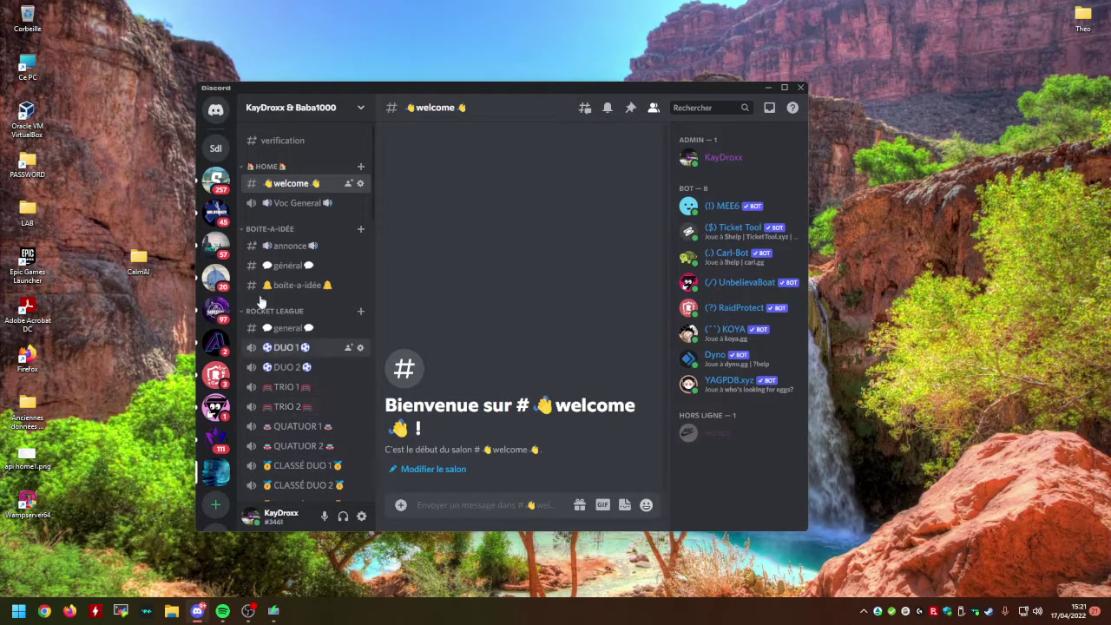
Step: Examine the server's channel categories from HOME down to SERVER, and open the général channel in the help category above SERVER
scroll(320, 165, "down", 1)
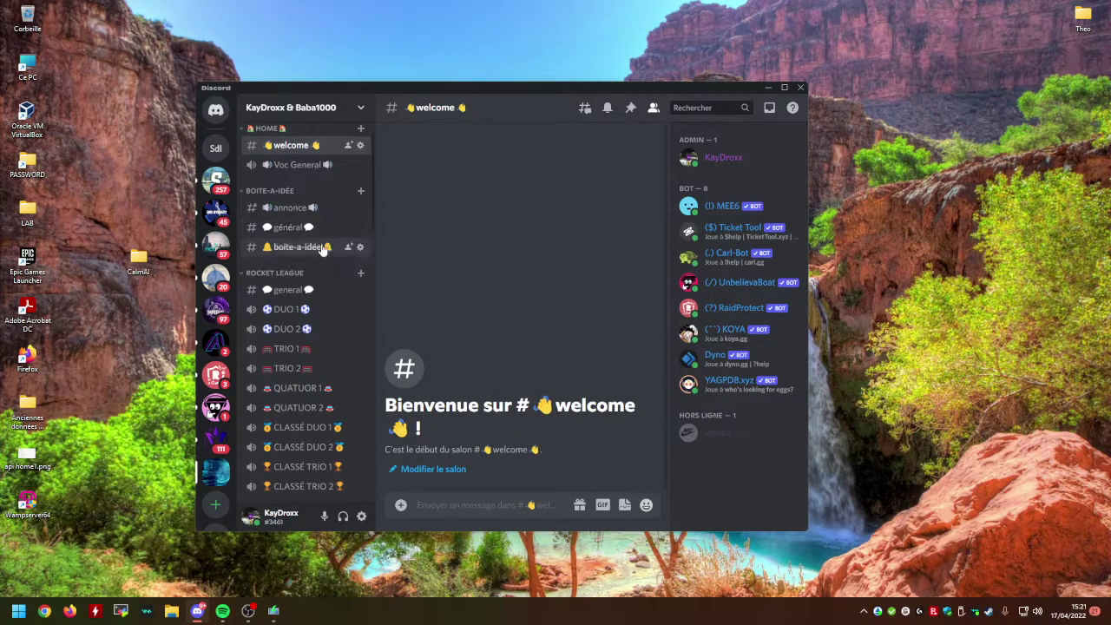
scroll(360, 239, "up", 1)
scroll(344, 204, "down", 3)
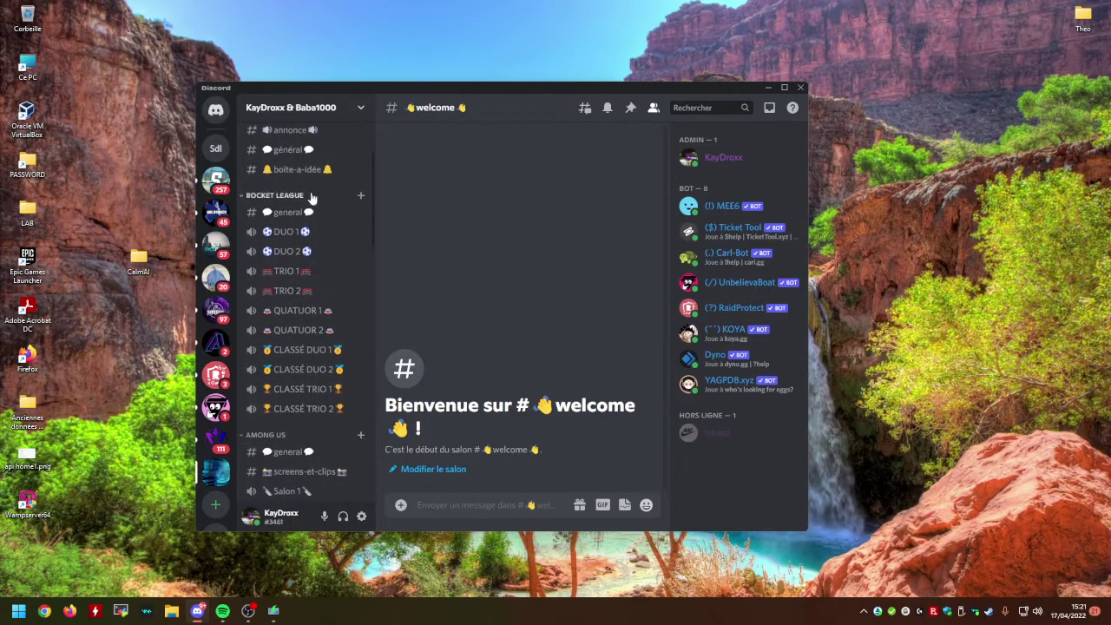
scroll(316, 371, "down", 4)
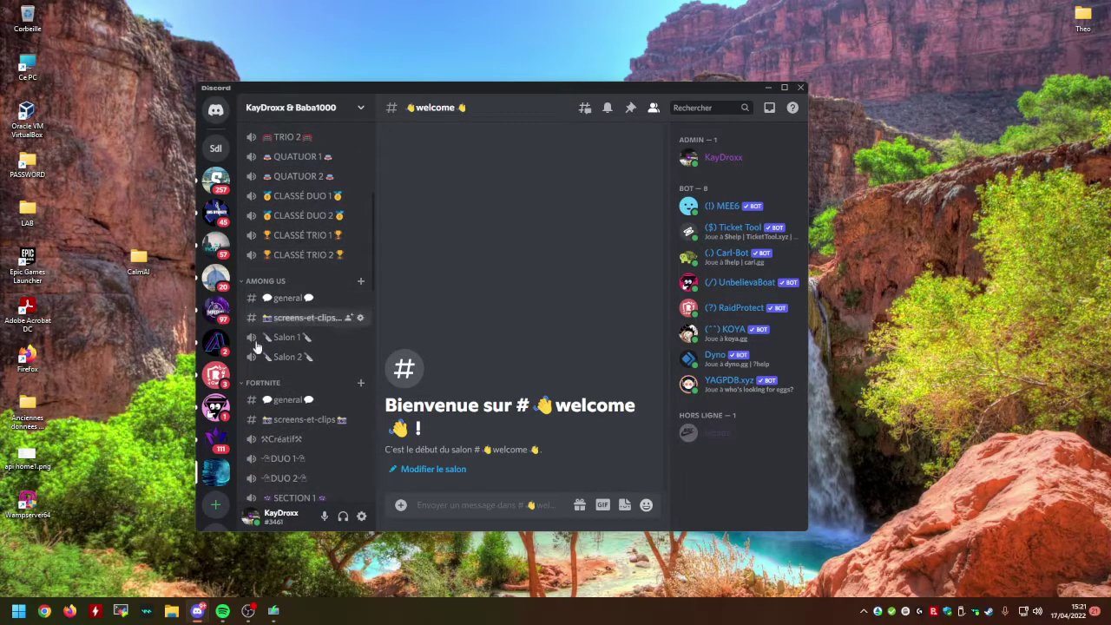
scroll(321, 338, "down", 3)
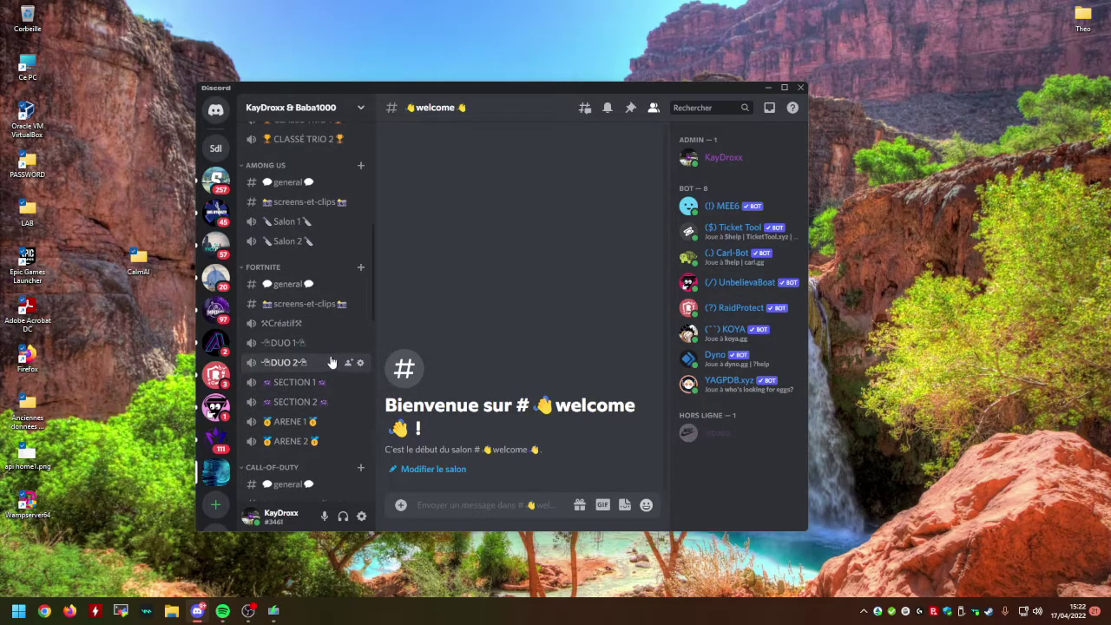
scroll(323, 413, "down", 1)
scroll(323, 413, "down", 1)
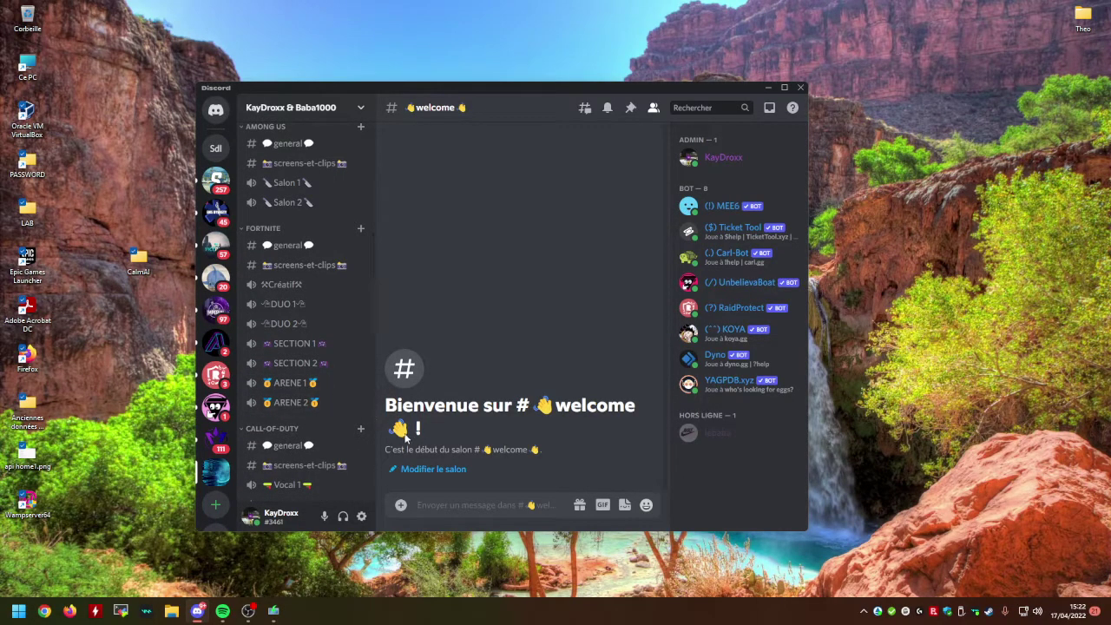
scroll(348, 415, "down", 5)
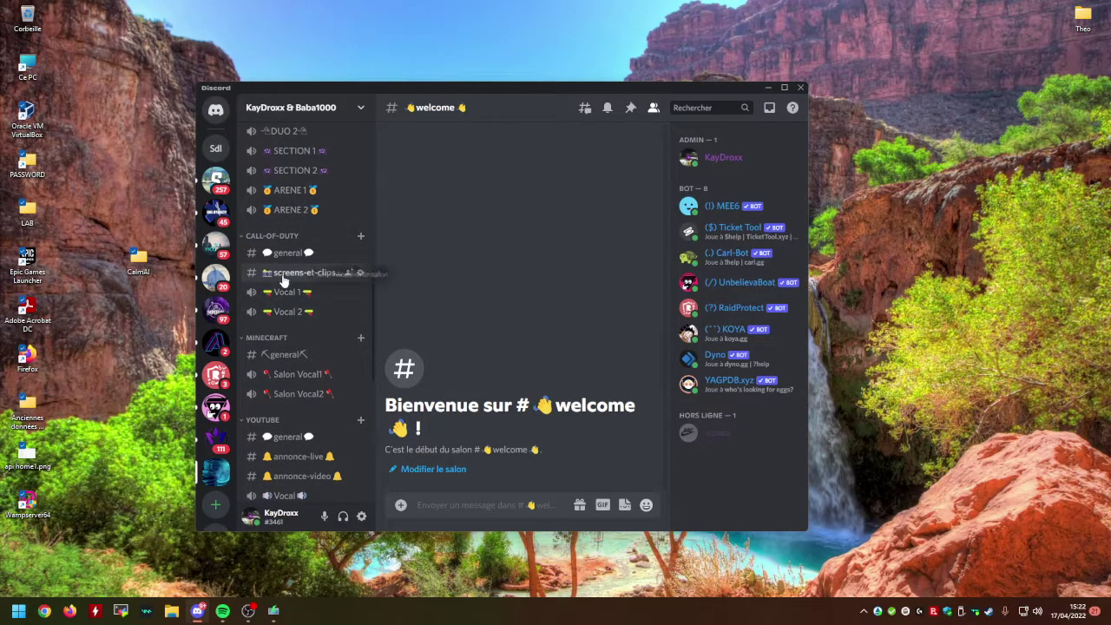
scroll(363, 311, "down", 2)
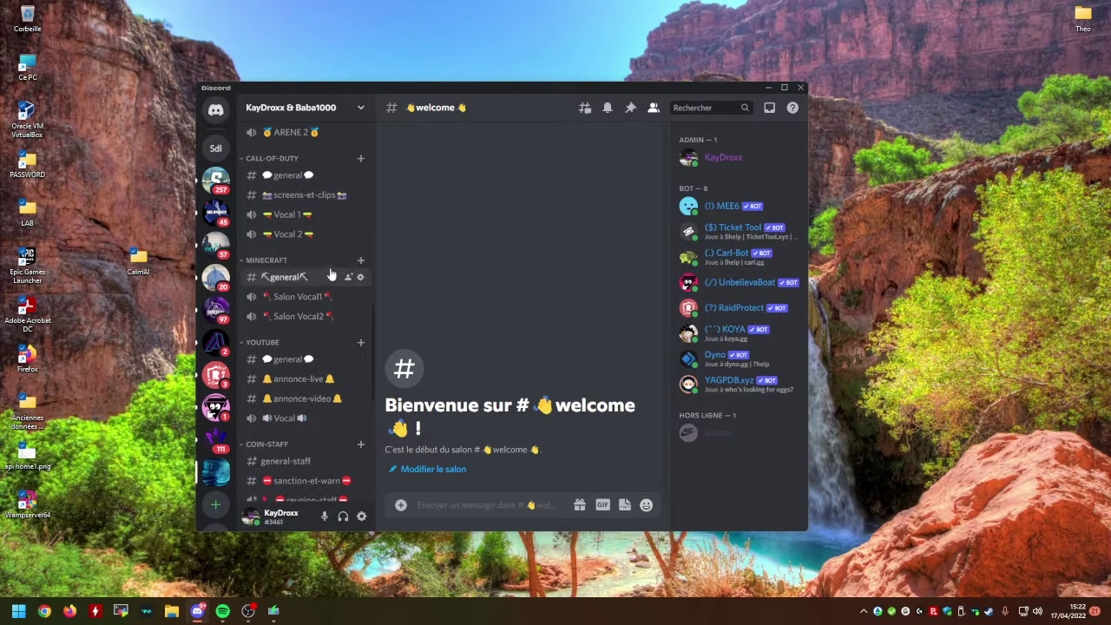
scroll(337, 347, "down", 2)
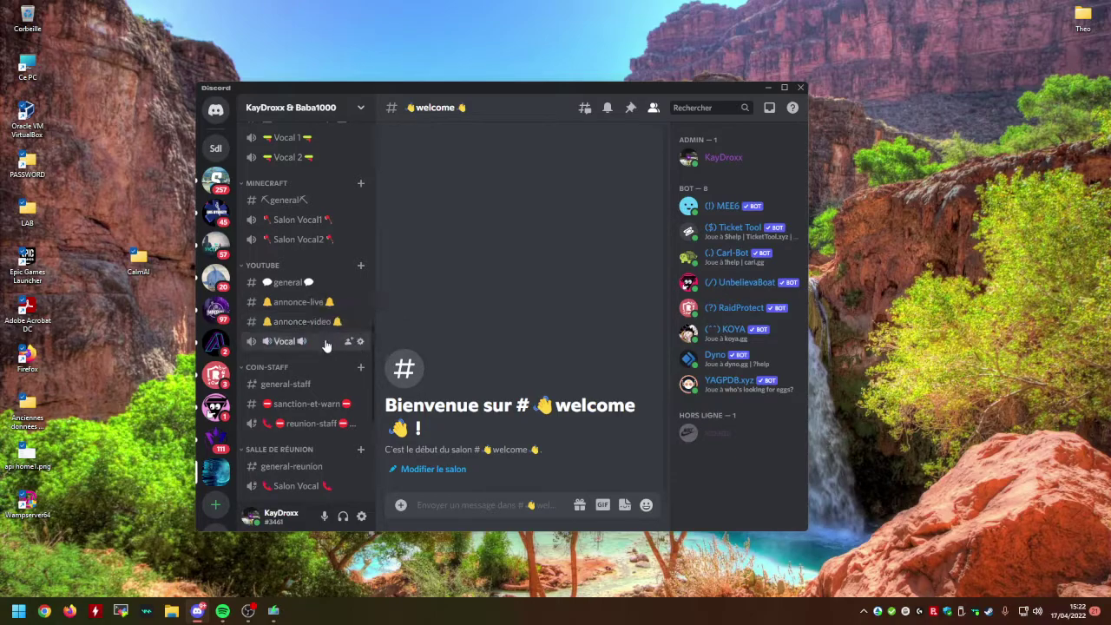
scroll(313, 345, "down", 2)
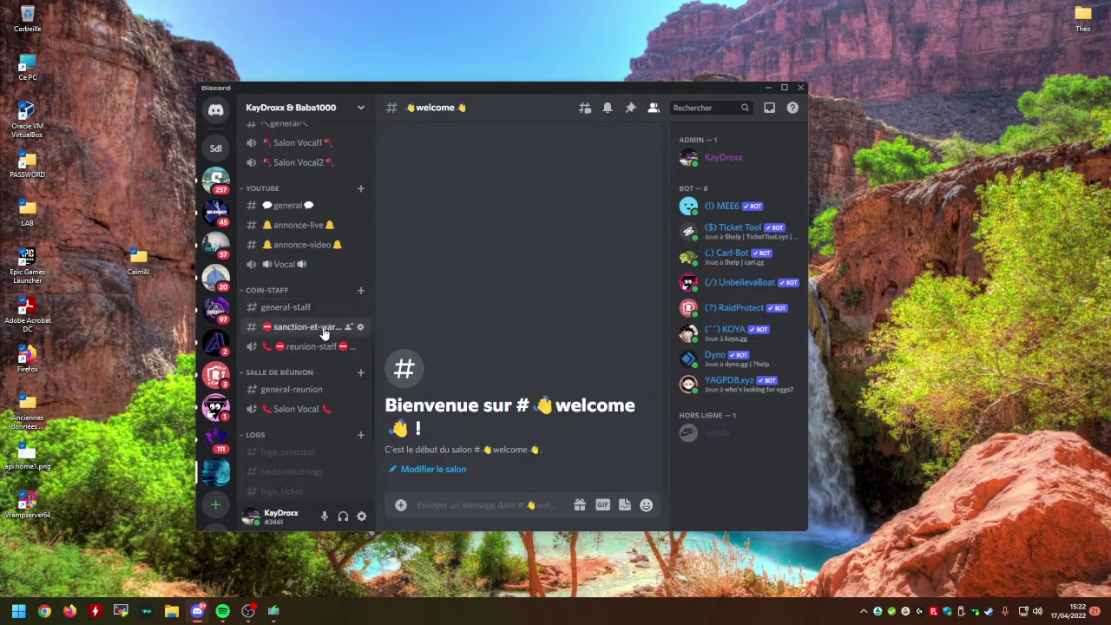
scroll(327, 380, "down", 1)
scroll(326, 380, "down", 4)
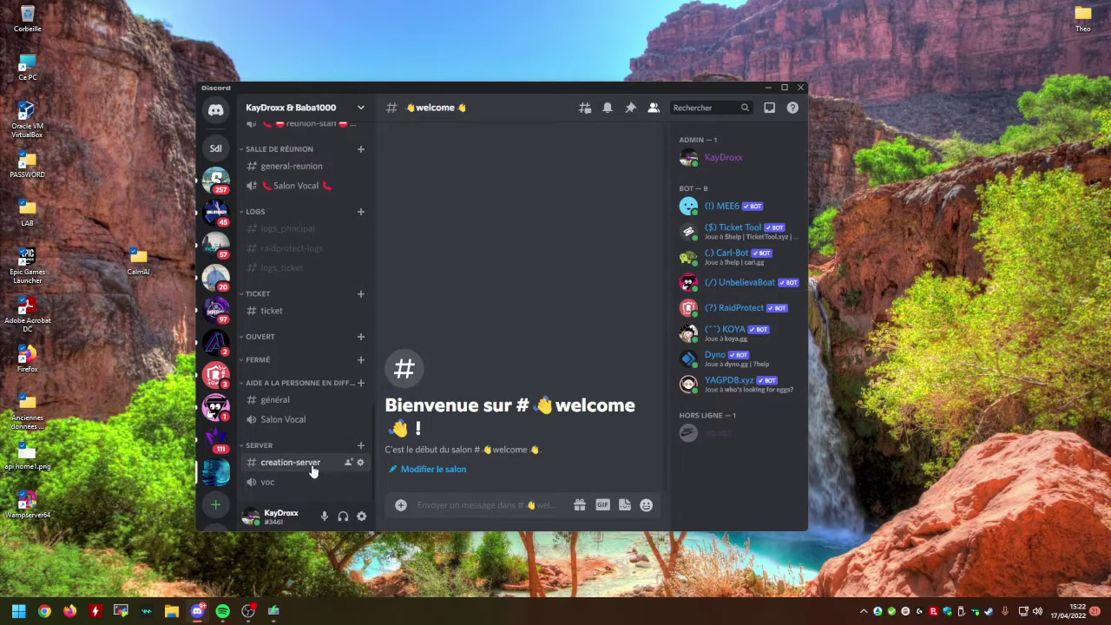
left_click(300, 401)
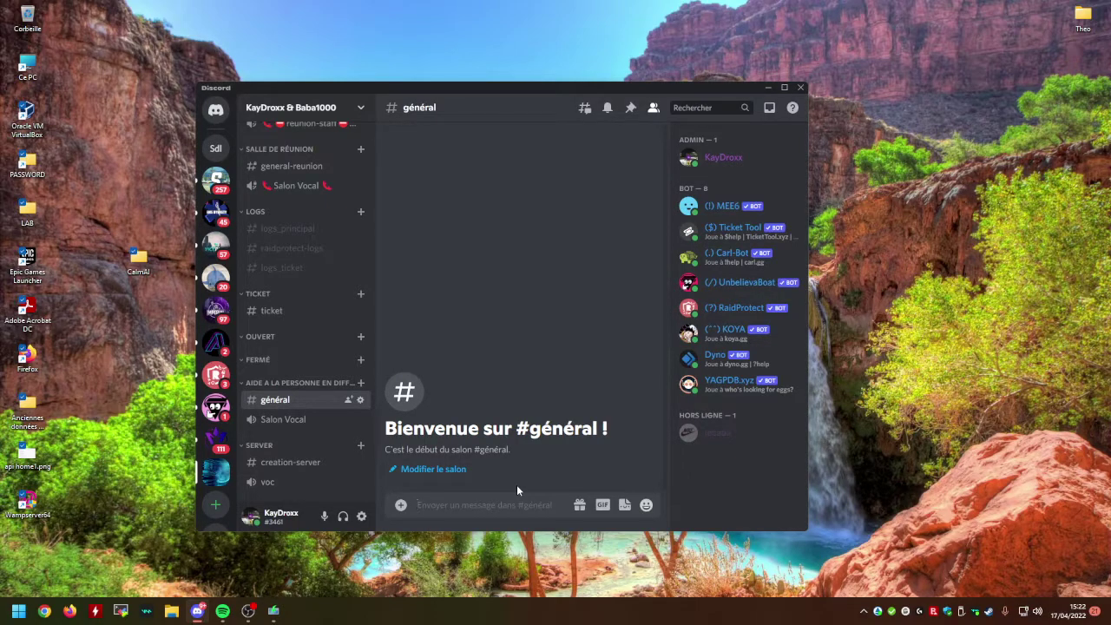
scroll(286, 260, "up", 1)
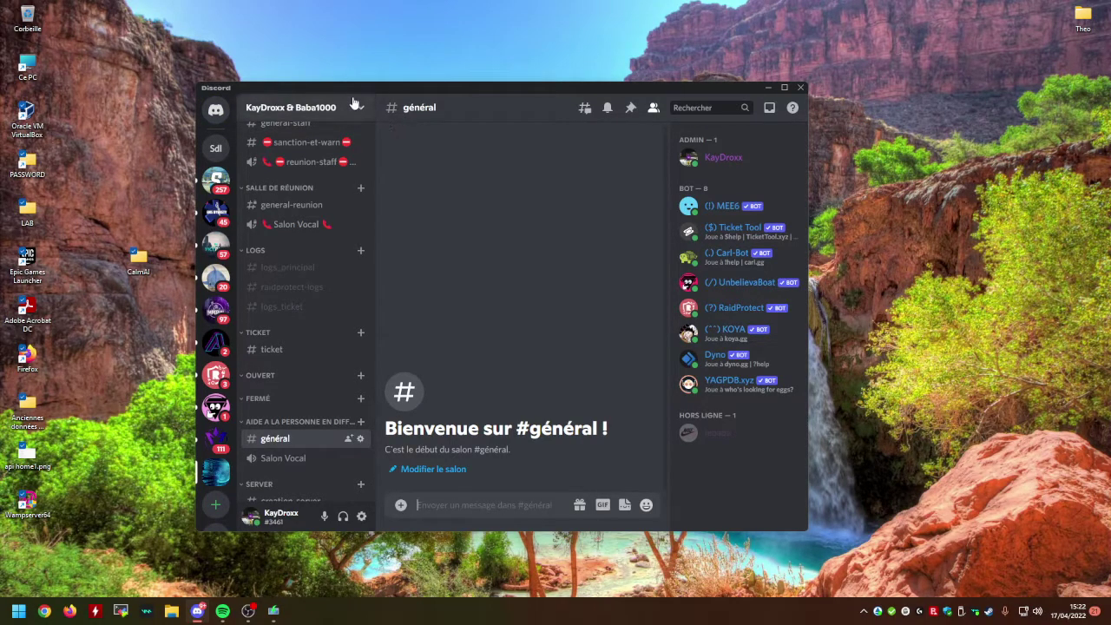
Step: Maximize the Discord window, and clear it away to check the Windows 10 media creation progress
left_click_drag(712, 94, 790, 127)
left_click(862, 122)
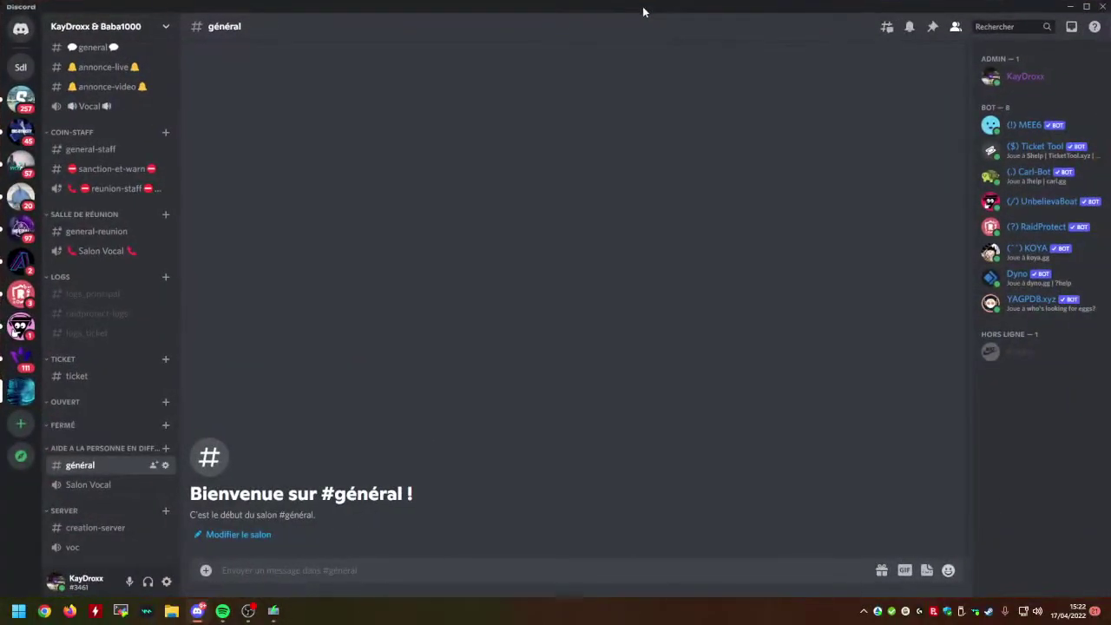
left_click_drag(642, 6, 0, 139)
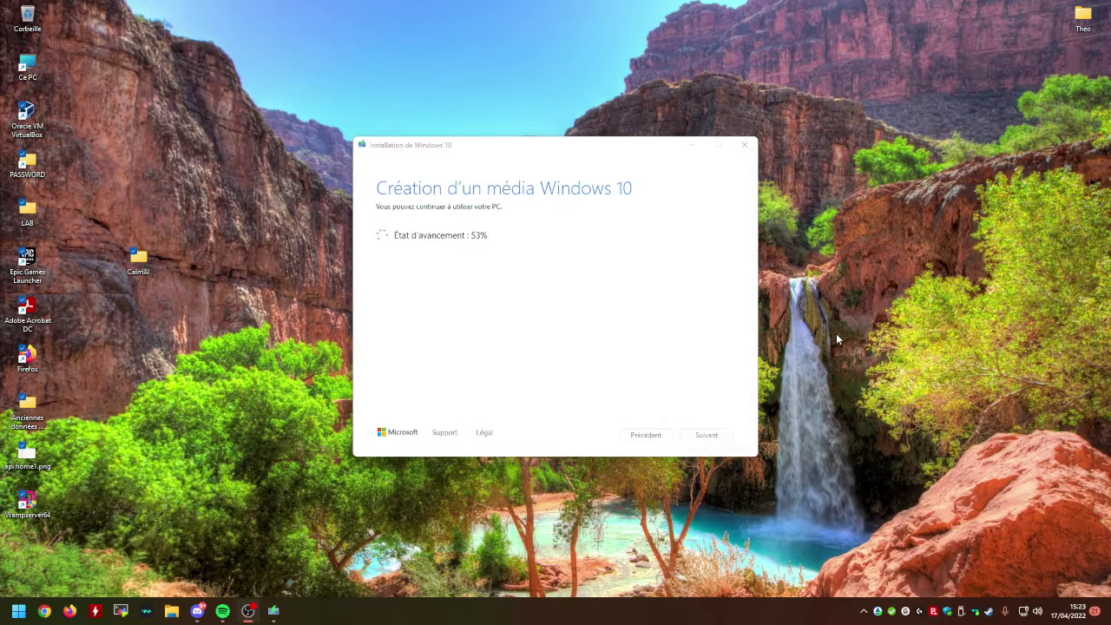
left_click_drag(909, 132, 900, 82)
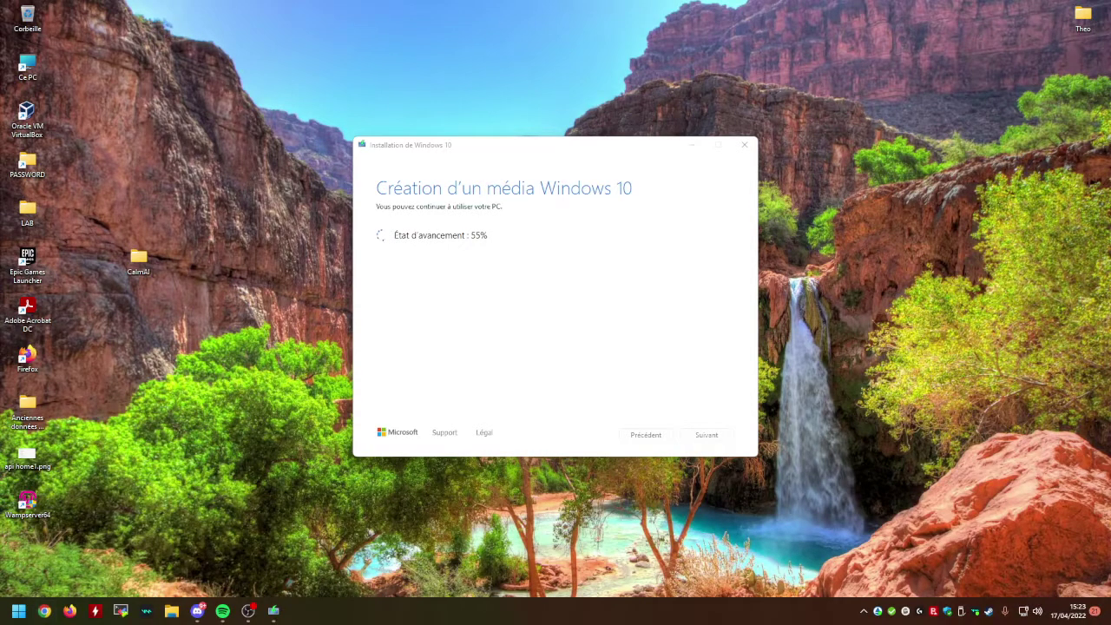
Step: Switch to Chrome, search Google for "youtube", and open the YouTube site
left_click(44, 612)
left_click(402, 273)
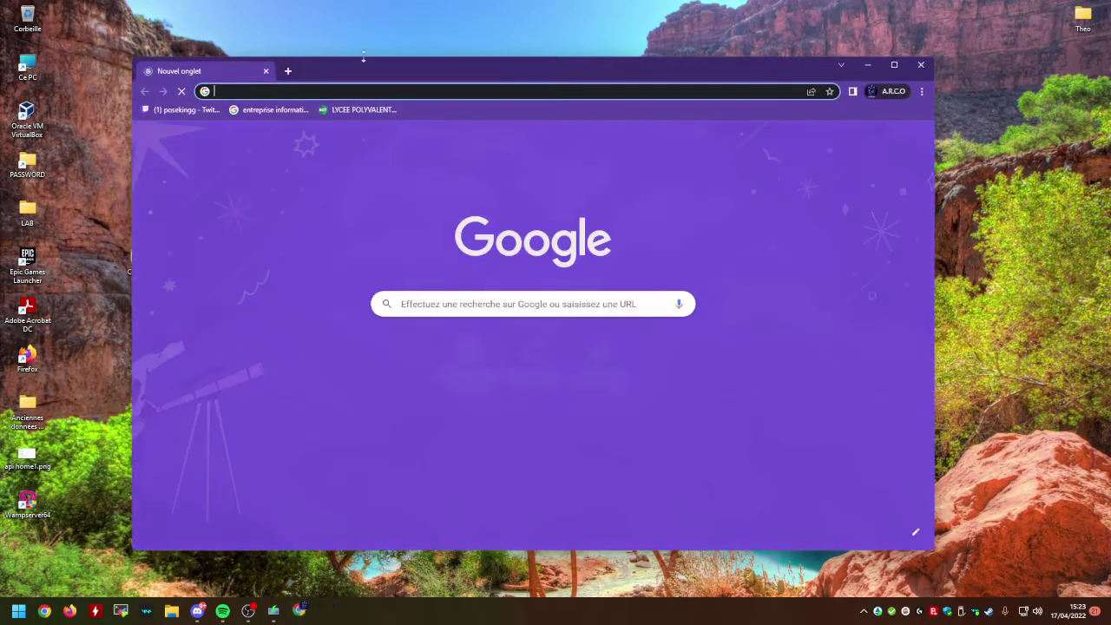
type("youtube")
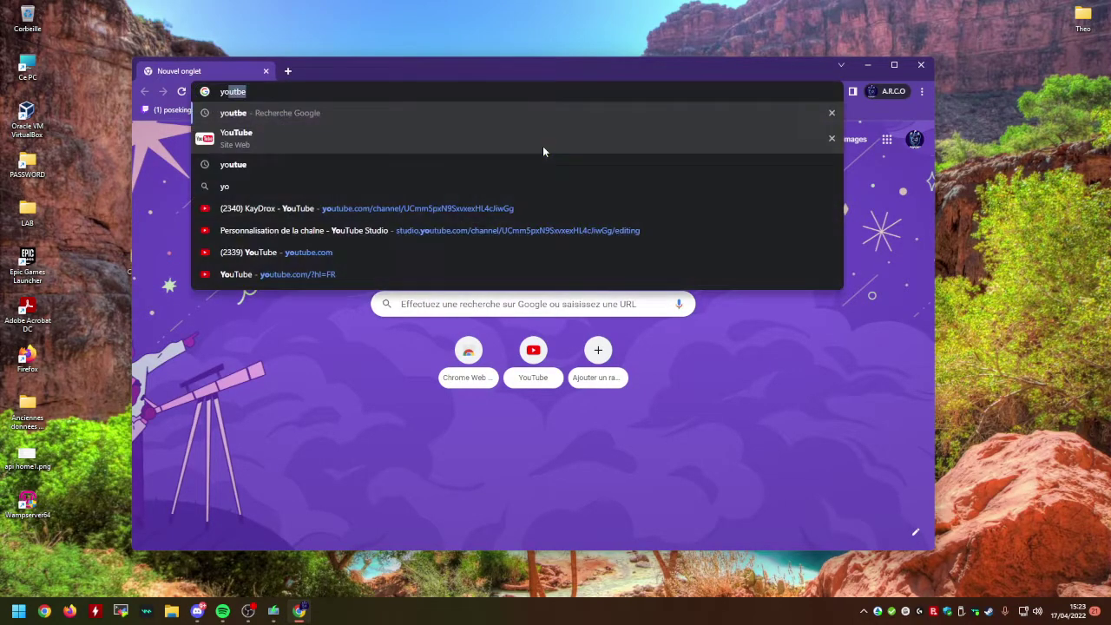
key("Return")
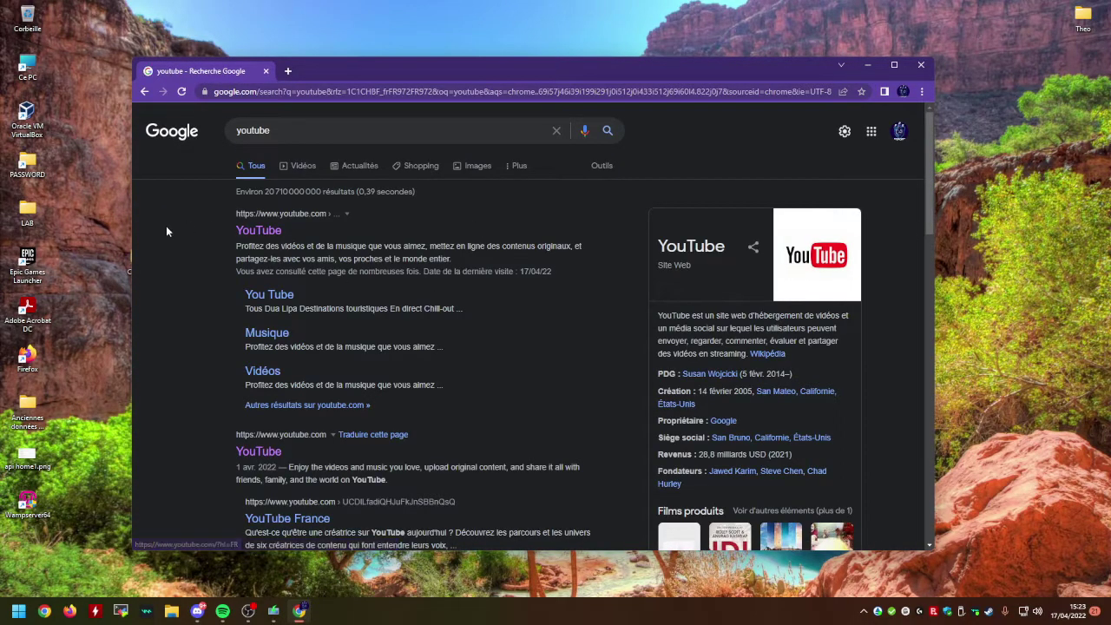
left_click(258, 232)
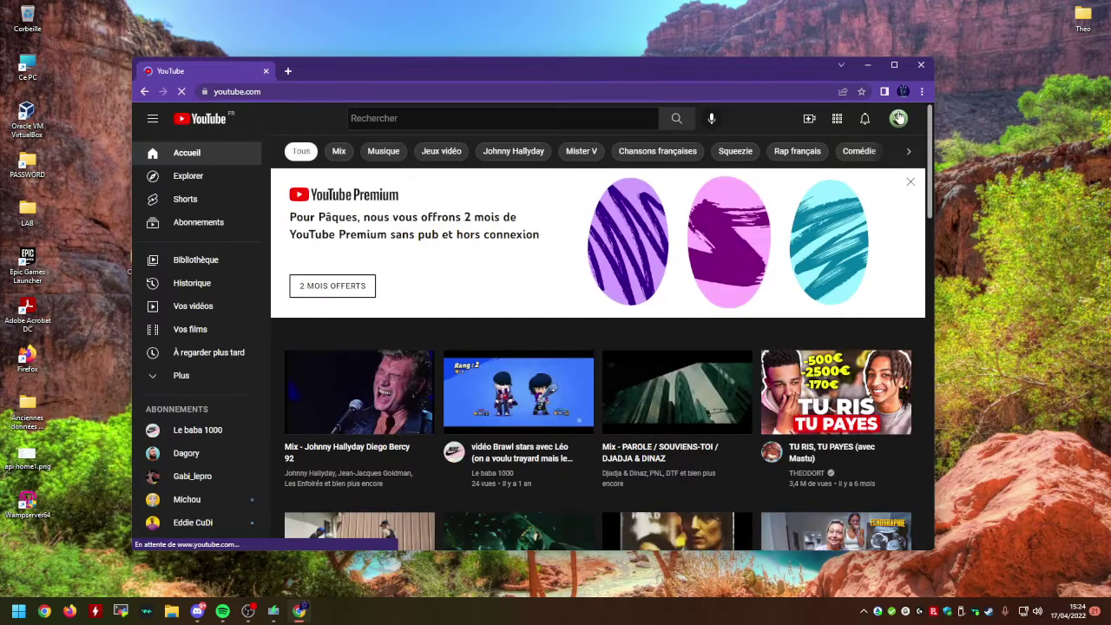
Step: Open the signed-in account's own YouTube channel, view its videos and playlists, and return to the channel's home page
left_click(899, 118)
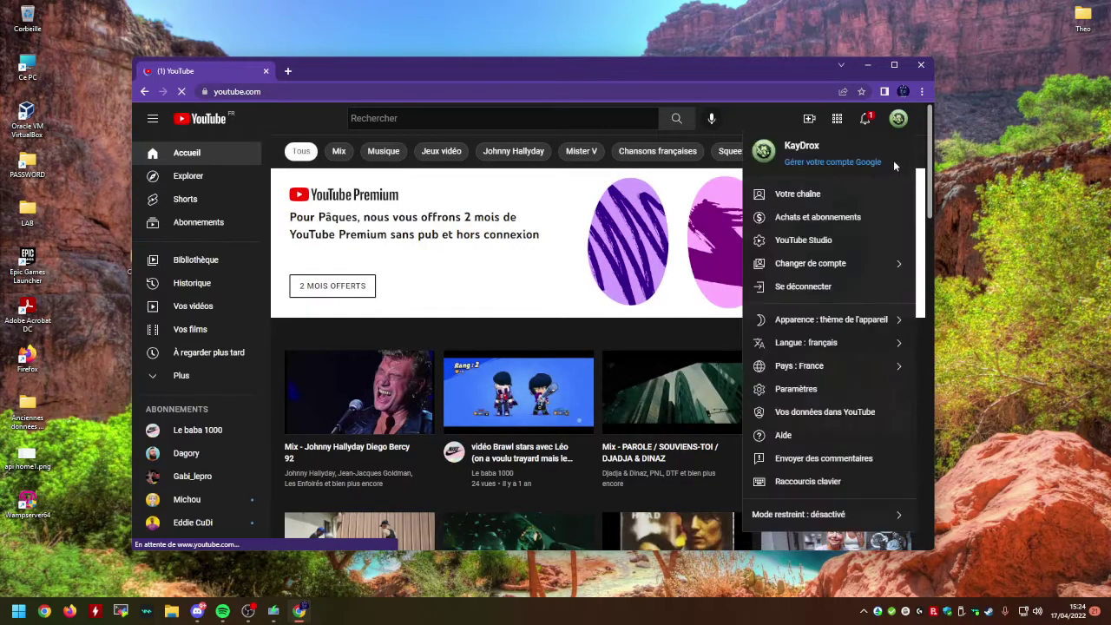
left_click(824, 200)
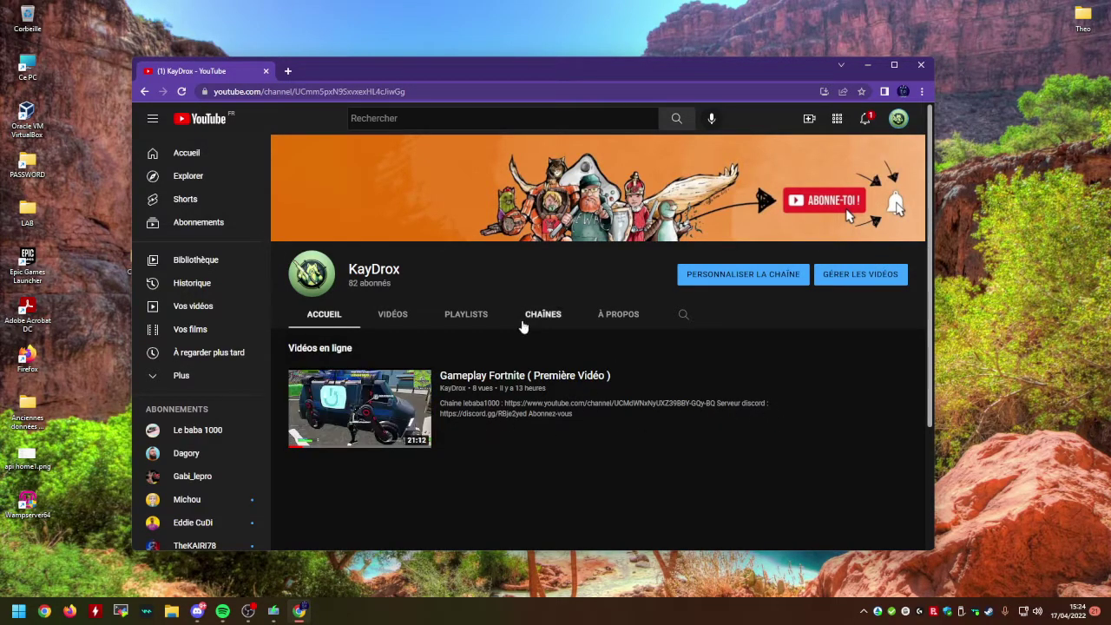
left_click(394, 316)
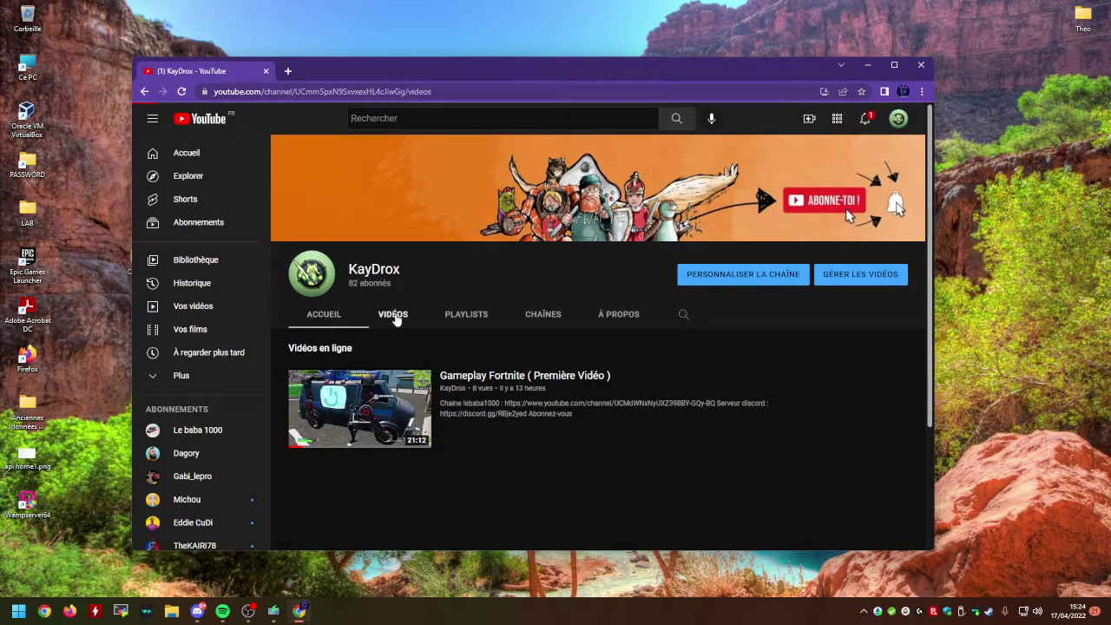
left_click(478, 315)
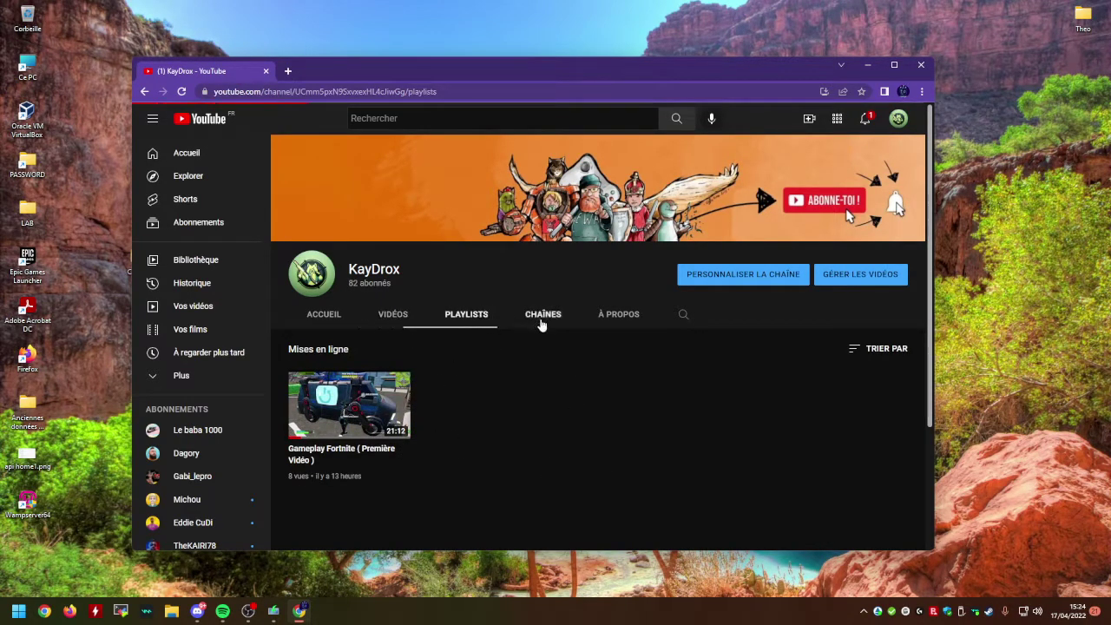
left_click(334, 315)
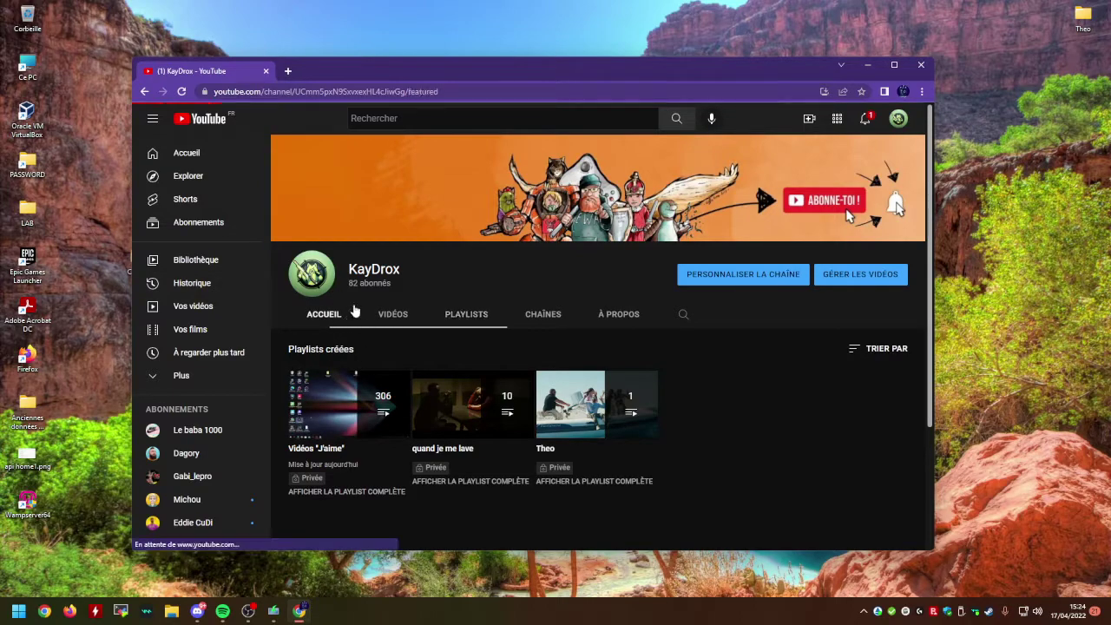
Step: Search YouTube for "lebaba1000", open the Le baba 1000 channel, and browse further through its uploaded videos
left_click(442, 119)
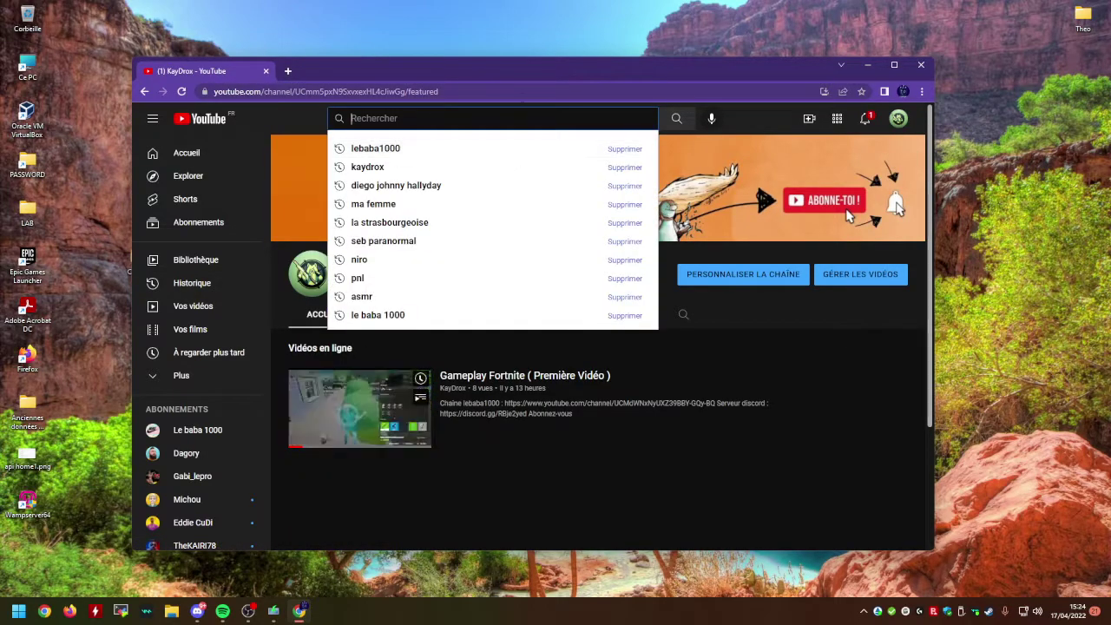
left_click(428, 158)
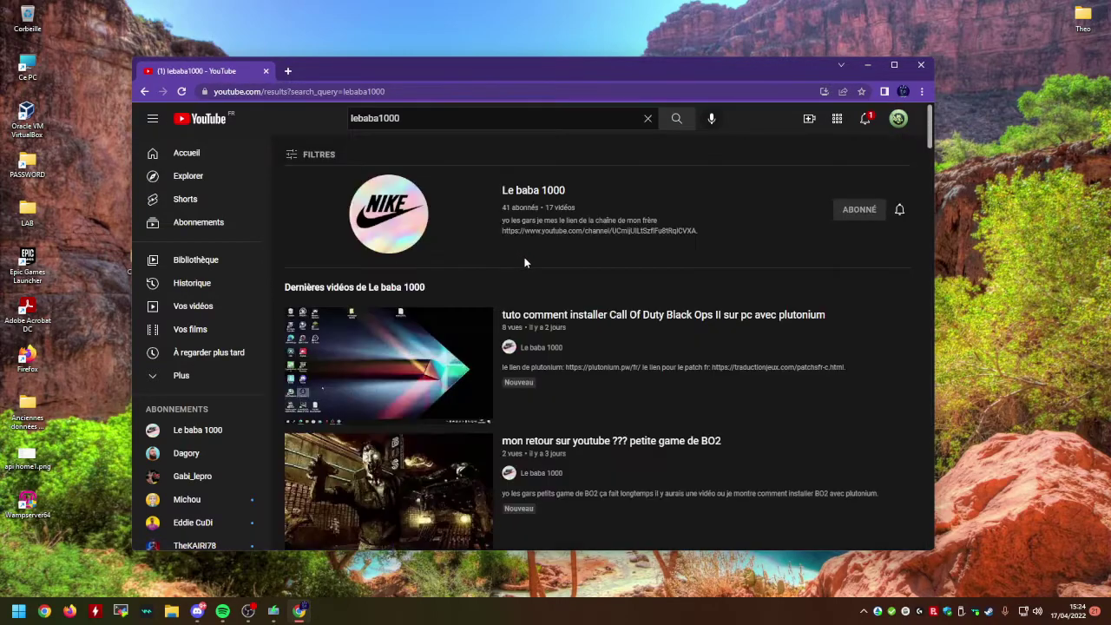
left_click(496, 214)
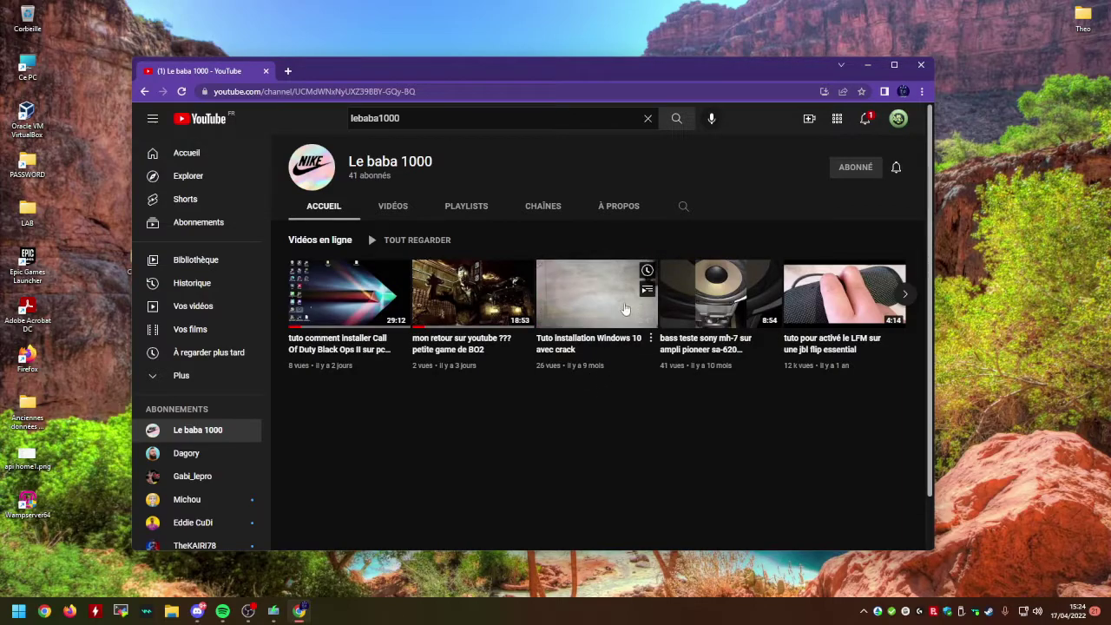
left_click(904, 293)
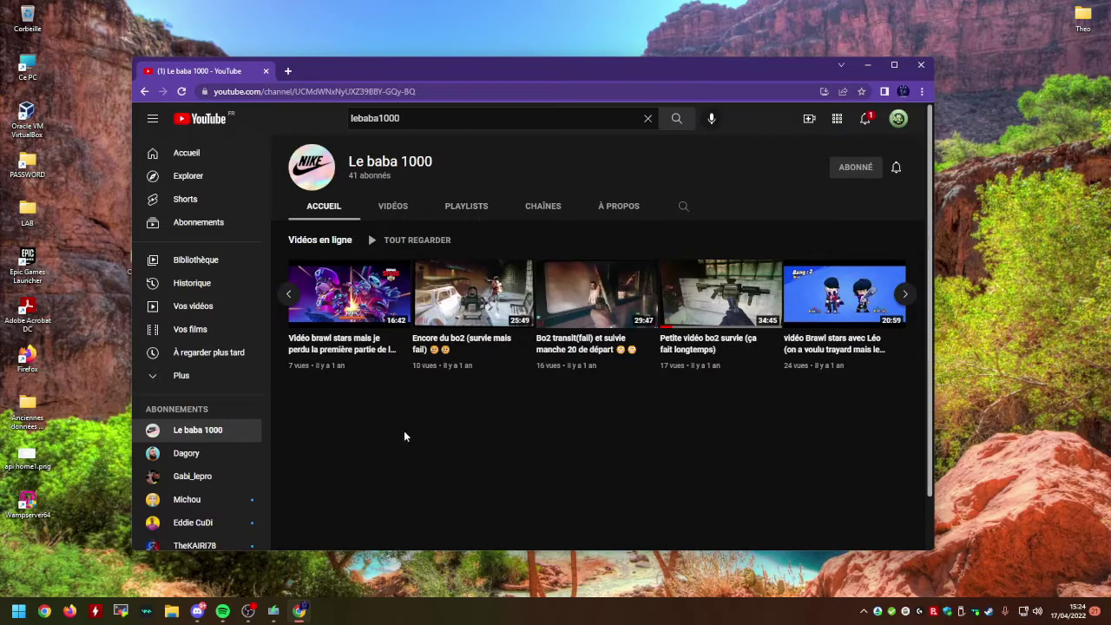
Step: Look through the Le baba 1000 channel's home page and its full list of uploaded videos
left_click(292, 297)
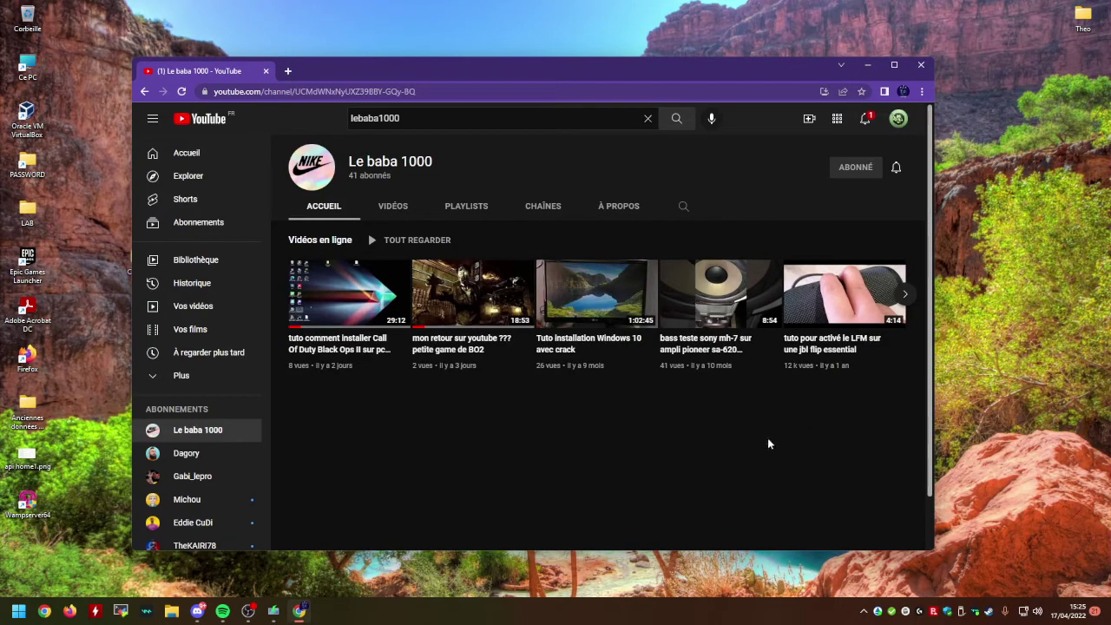
left_click(568, 210)
left_click(306, 207)
left_click(395, 207)
scroll(588, 278, "down", 3)
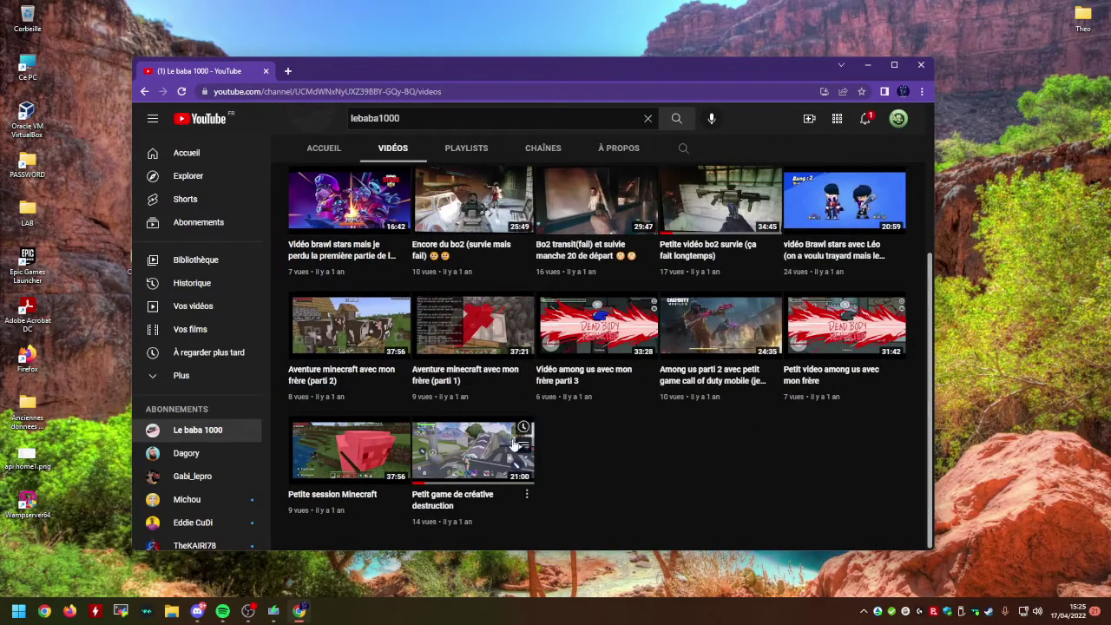
scroll(443, 432, "up", 5)
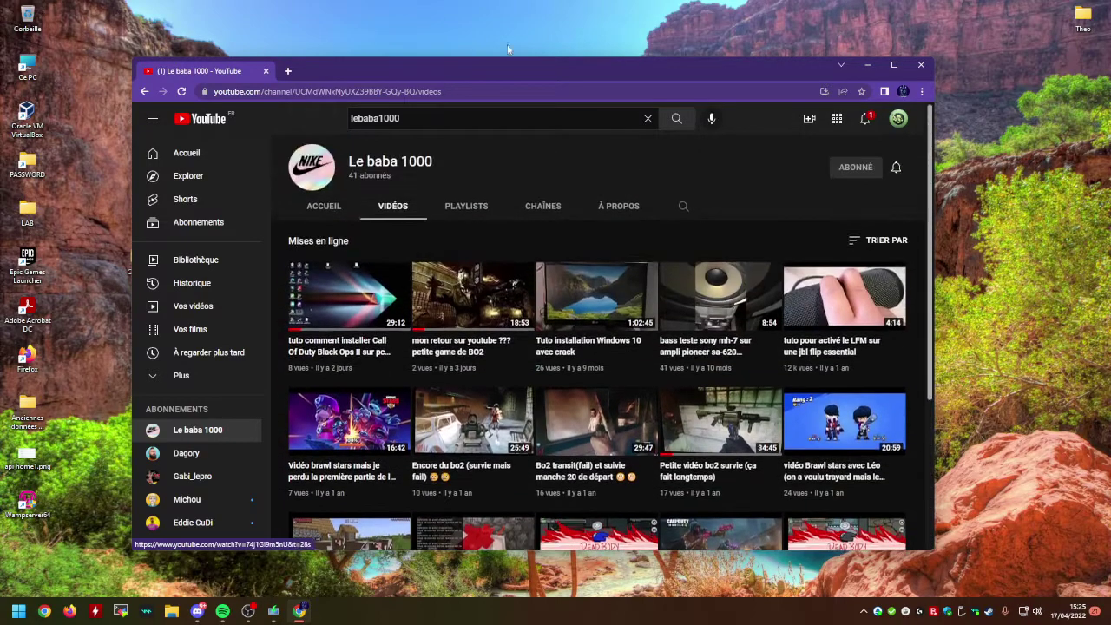
left_click(324, 217)
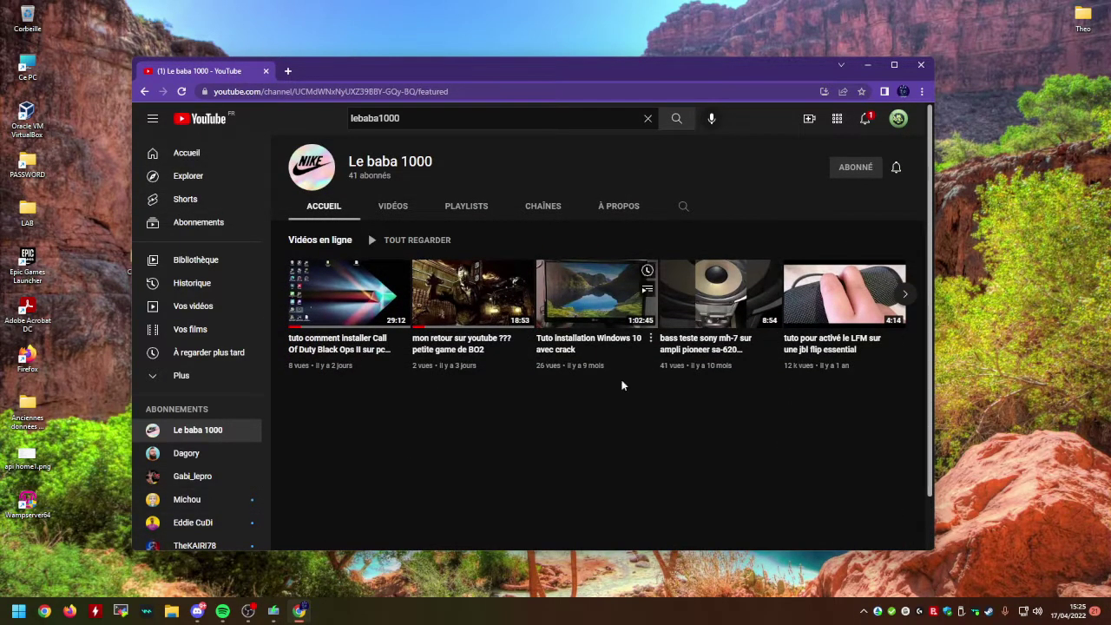
left_click(393, 208)
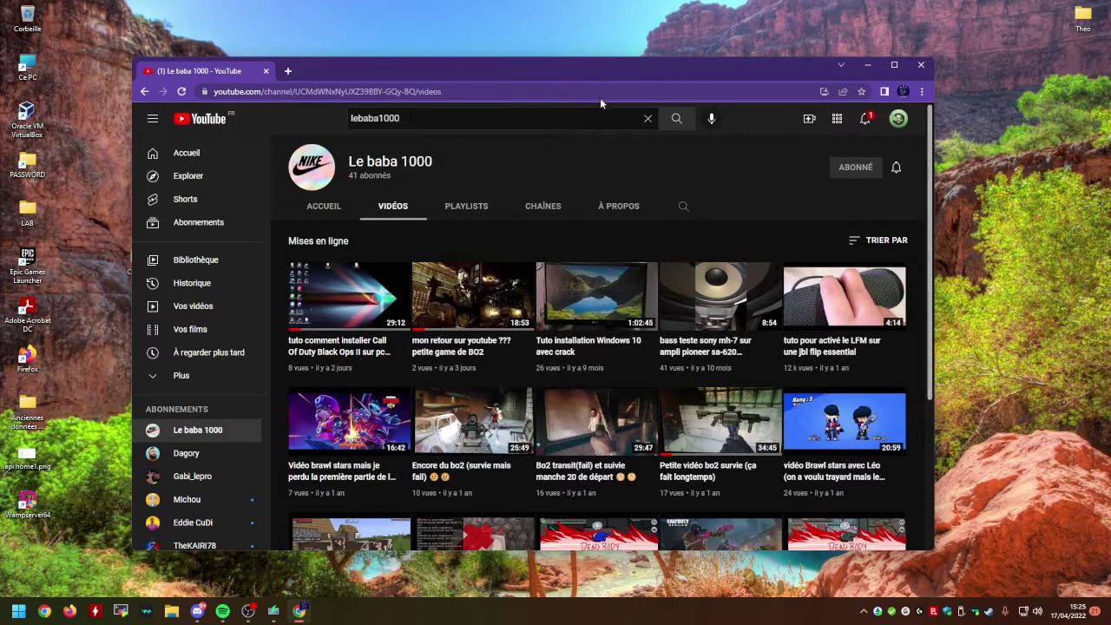
Step: Clear the YouTube search text, open the subscribed Dagory channel, and dismiss its membership tip
left_click(647, 118)
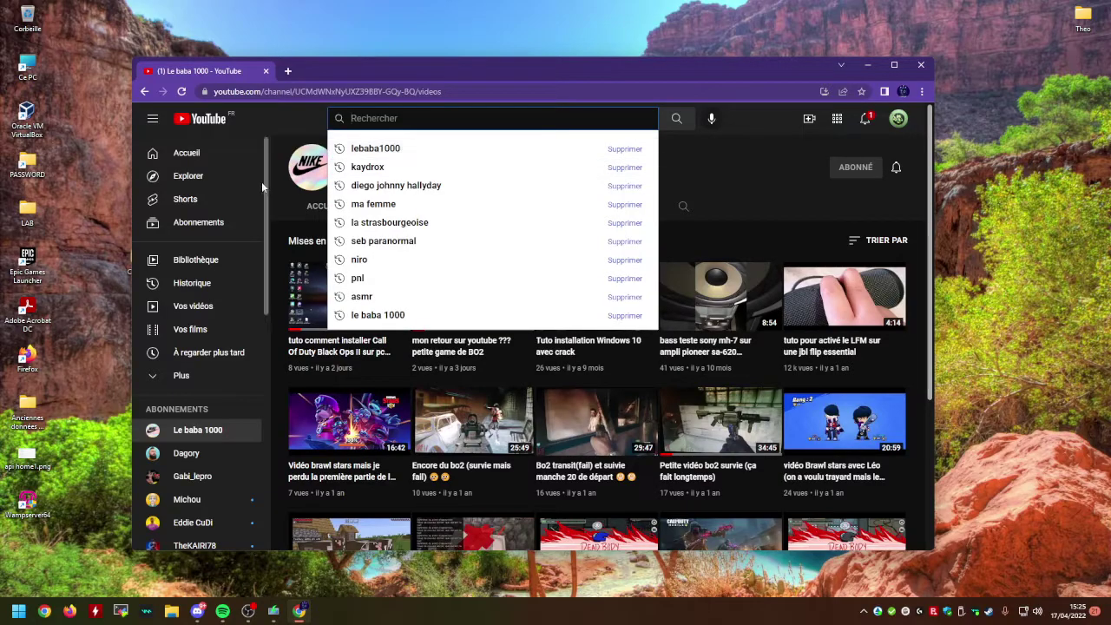
left_click(311, 110)
mouse_move(629, 77)
left_mouse_down()
mouse_move(539, 458)
mouse_move(627, 440)
mouse_move(635, 93)
mouse_move(624, 57)
left_mouse_up()
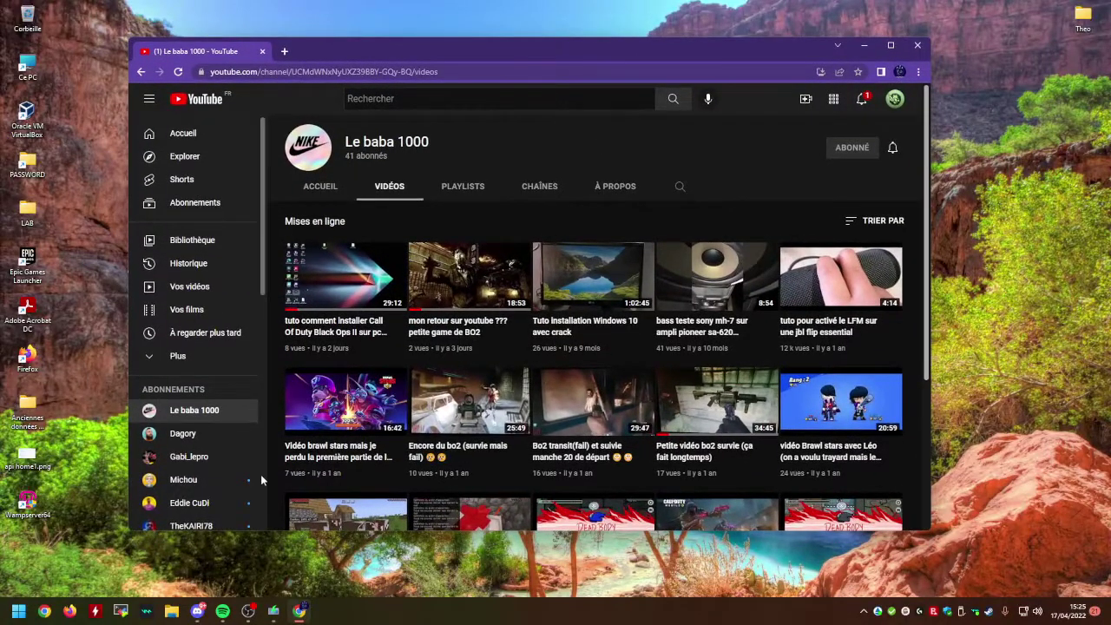
left_click(252, 426)
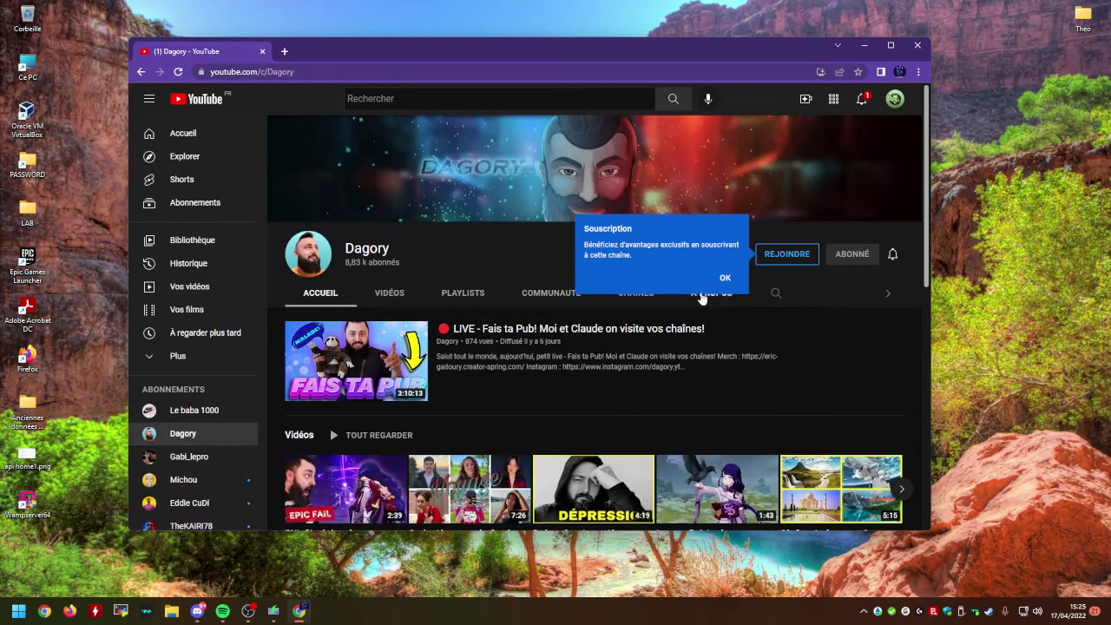
left_click(719, 276)
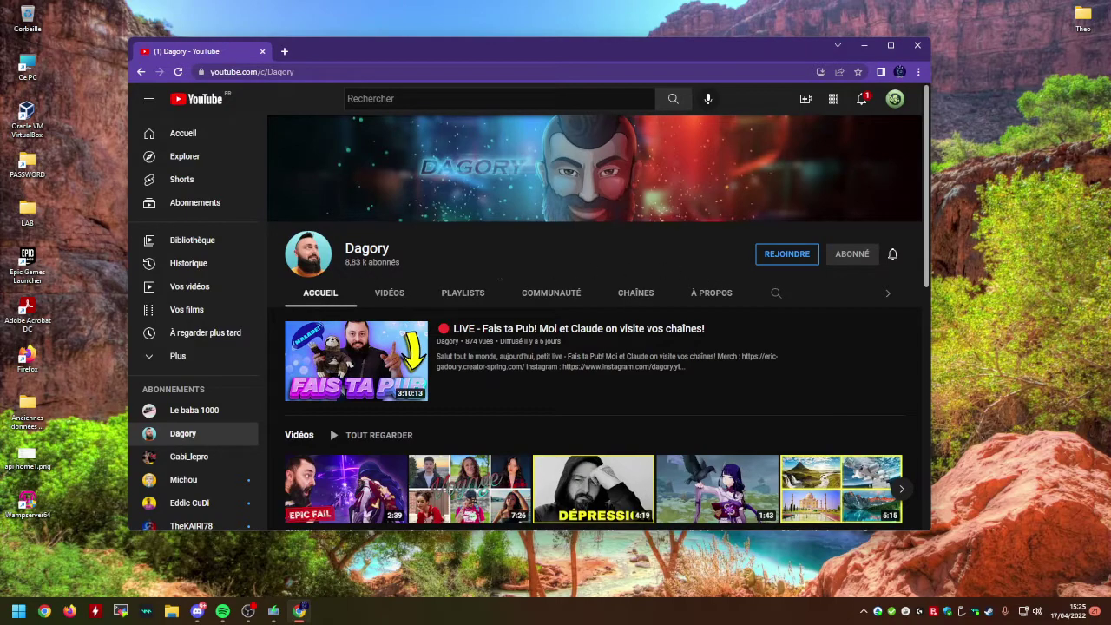
Step: Highlight the Dagory channel's name and subscriber count, and set the channel's notifications to Toutes
left_click_drag(410, 266, 343, 264)
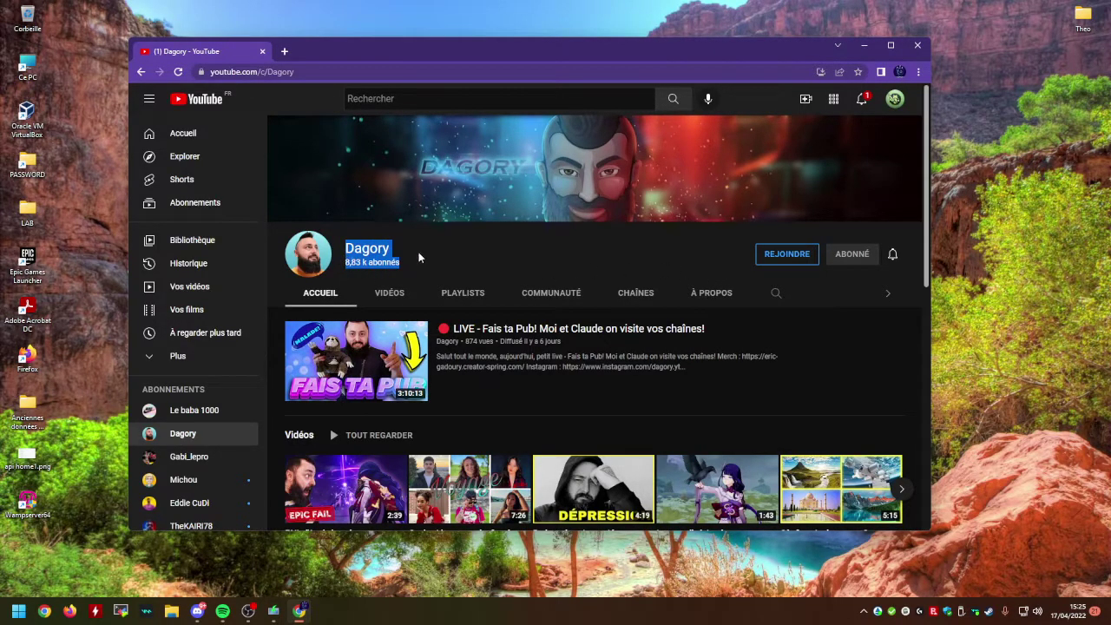
left_click(461, 276)
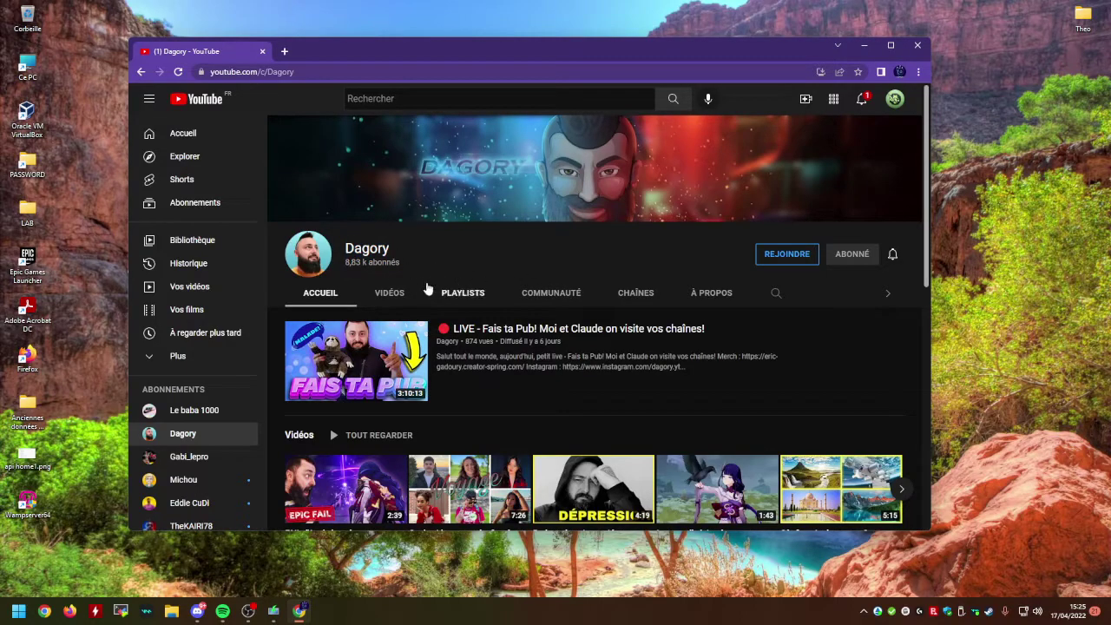
left_click_drag(403, 267, 335, 250)
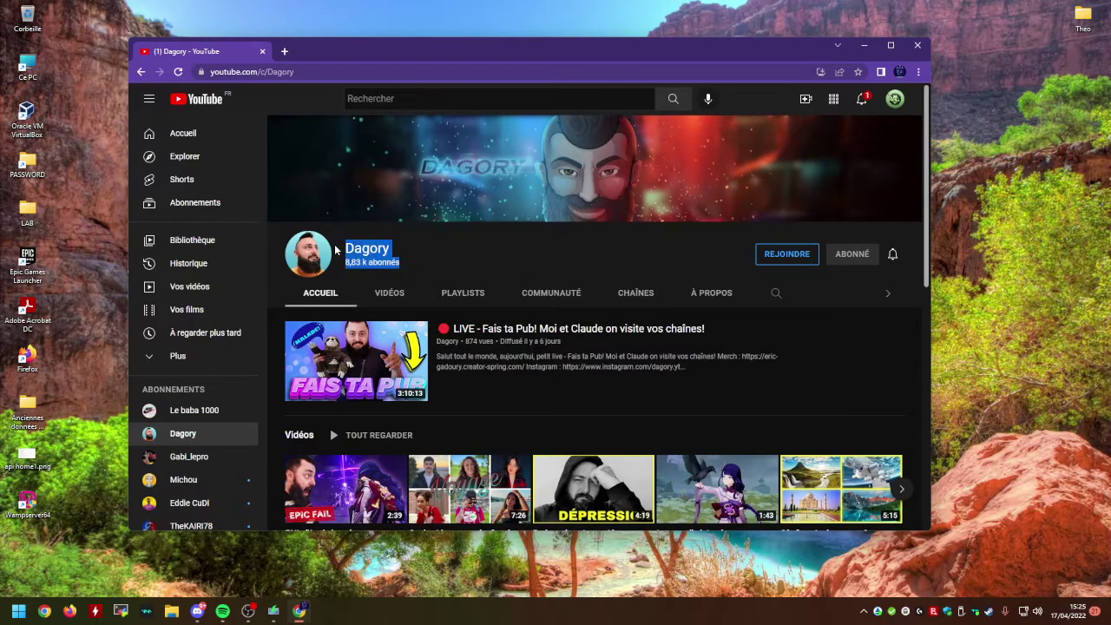
left_click(423, 254)
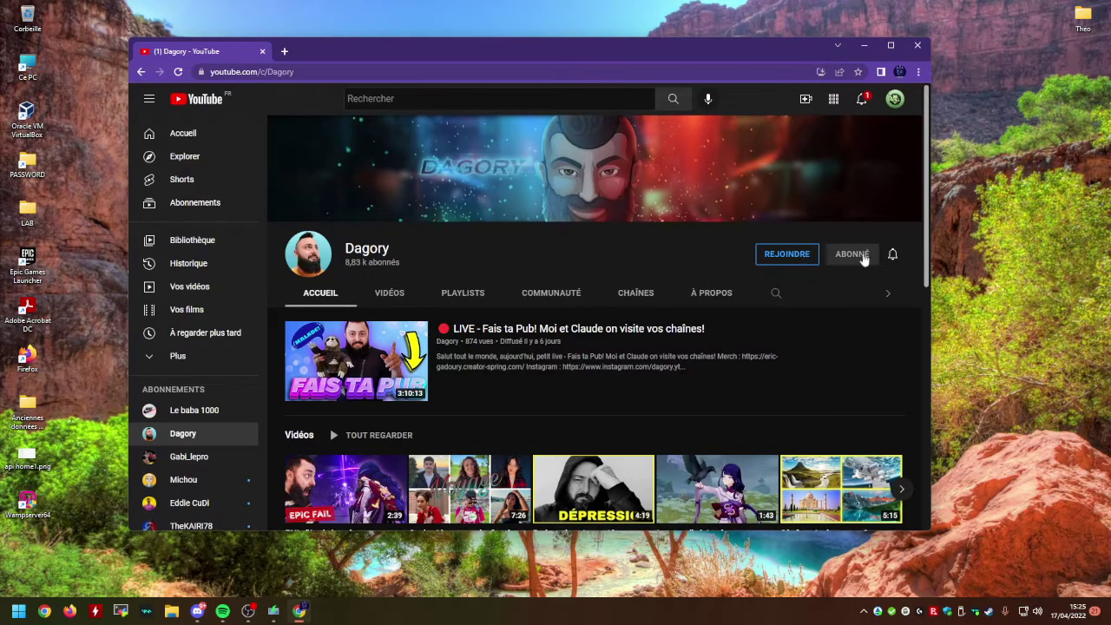
left_click(893, 257)
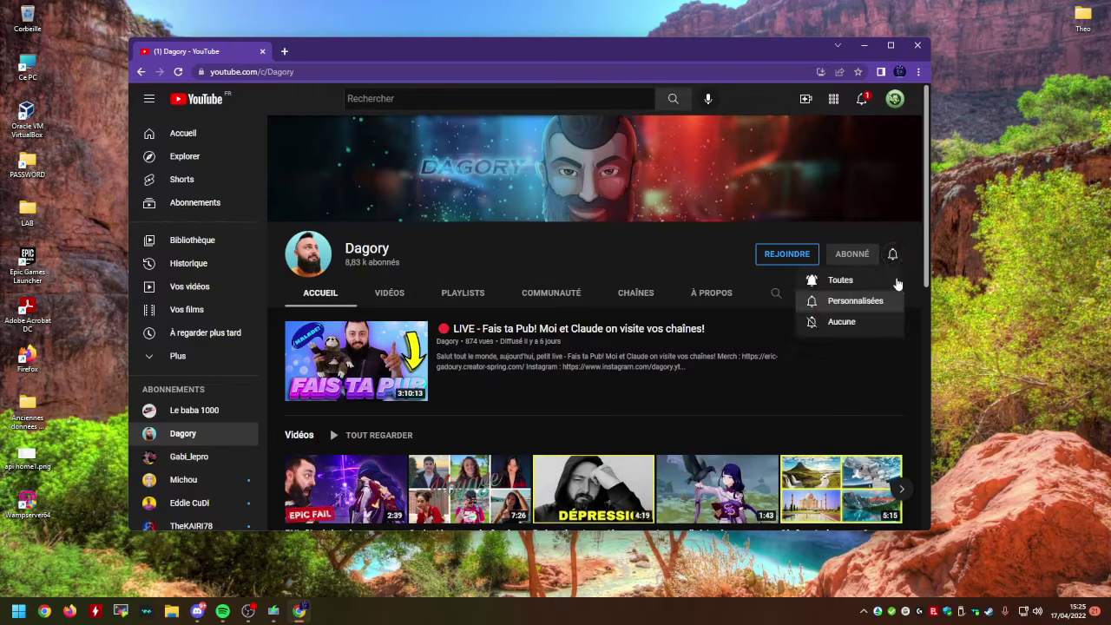
left_click(834, 280)
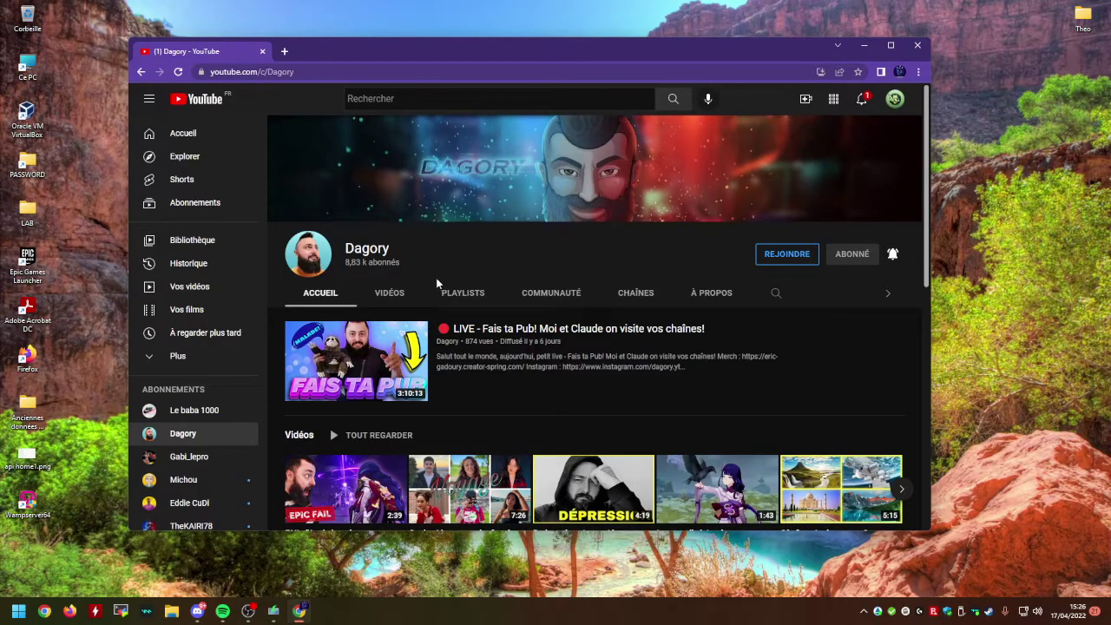
Step: Search YouTube for "kaydrox" and open the video "Gameplay Fortnite ( Première Vidéo )"
left_click(408, 98)
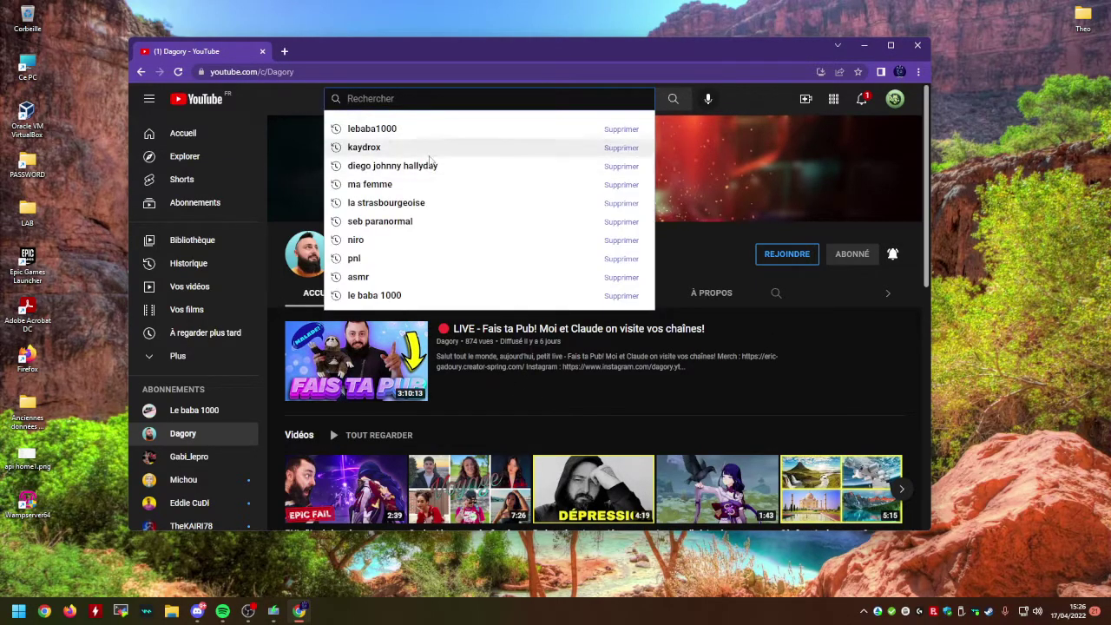
left_click(432, 150)
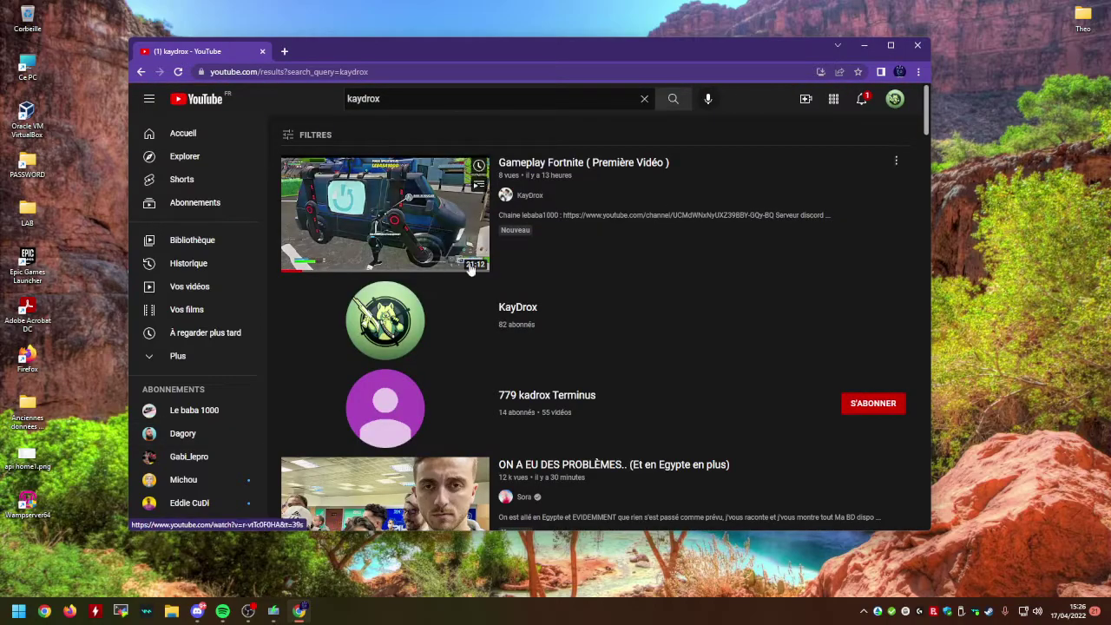
left_click(576, 163)
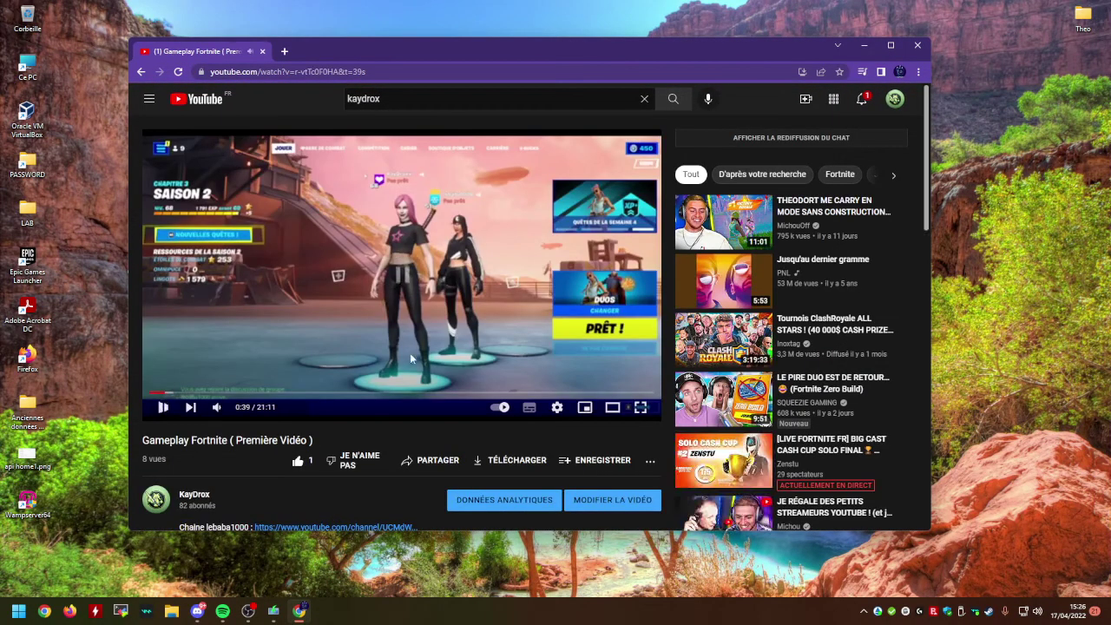
Step: Read the description and comments below the Fortnite video, including Dagory's comment, and return to the player
scroll(304, 447, "down", 2)
scroll(303, 447, "down", 3)
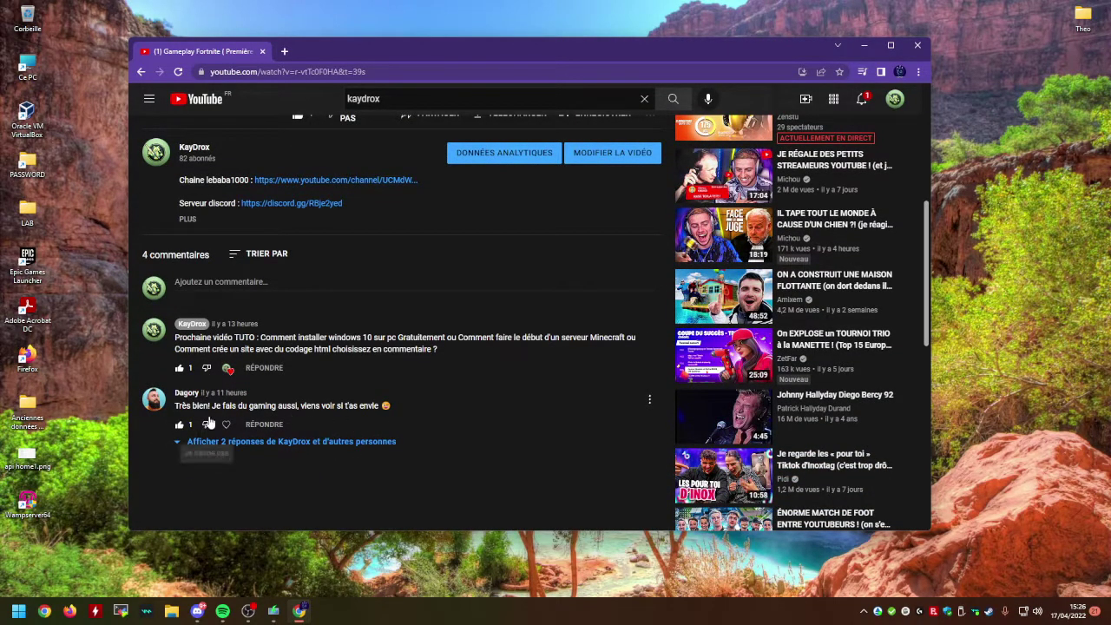
scroll(445, 396, "up", 2)
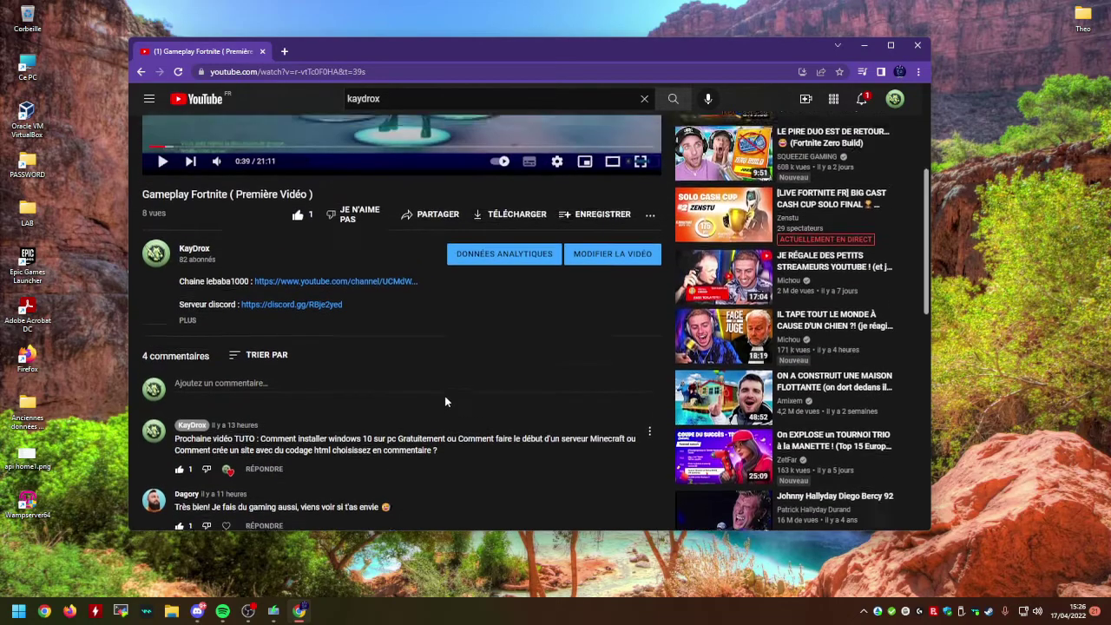
scroll(444, 395, "down", 2)
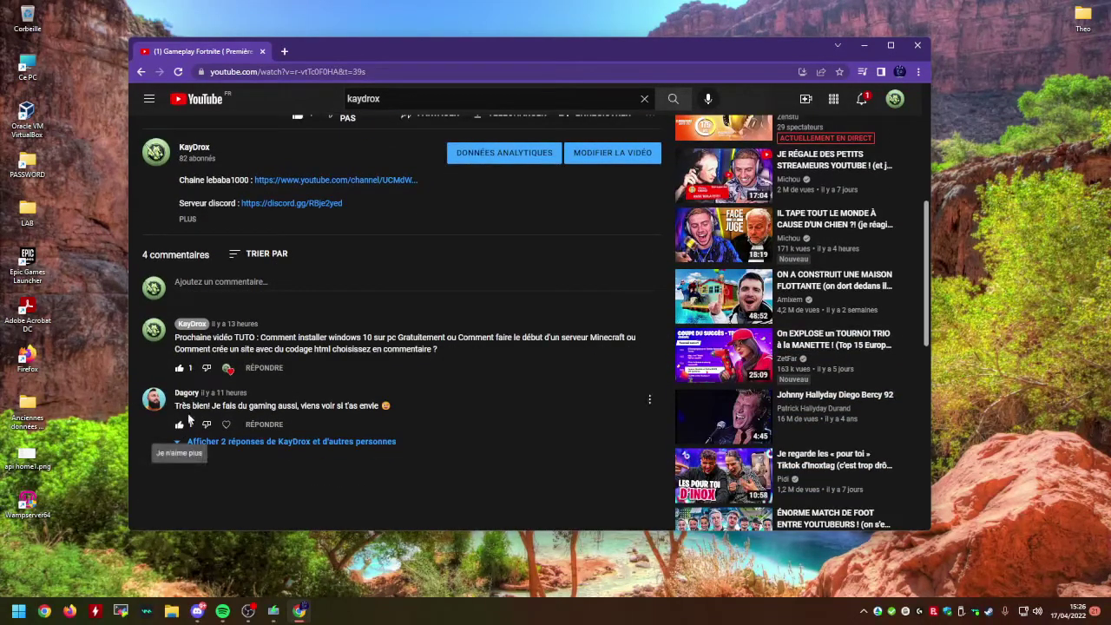
scroll(261, 352, "up", 5)
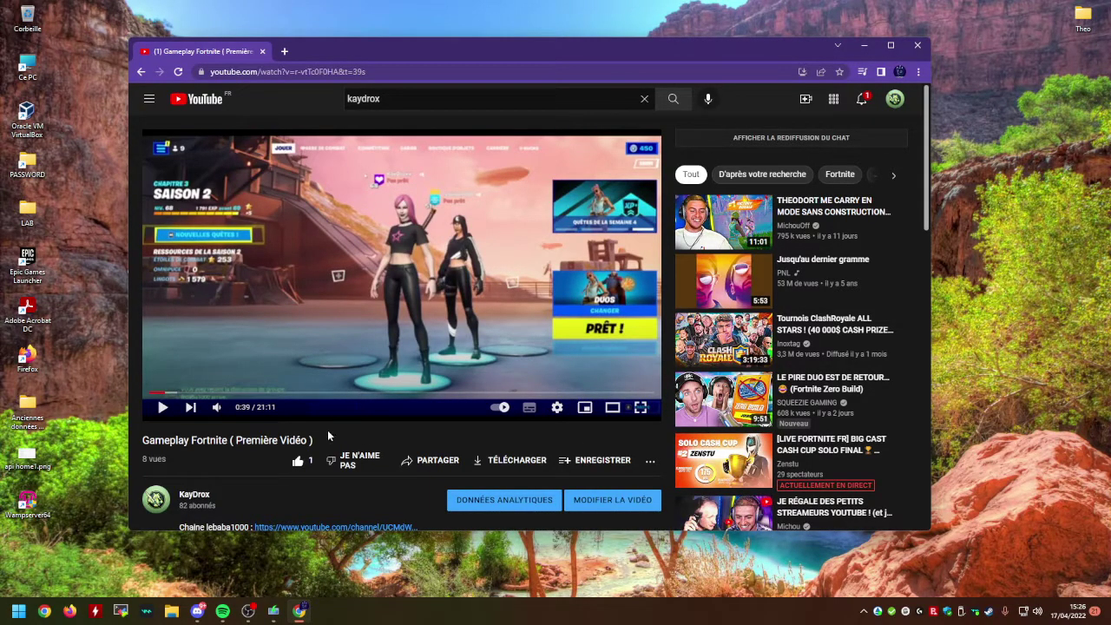
Step: Preview the Fortnite video at 13:56, pause it, and rewind it to 1:05
left_click(483, 393)
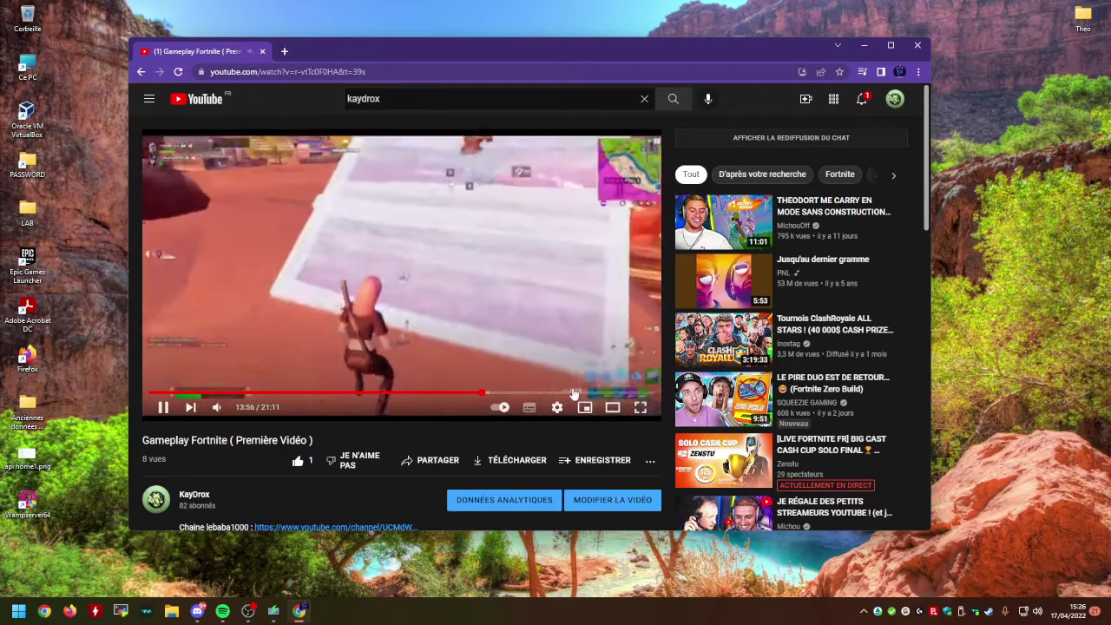
key("space")
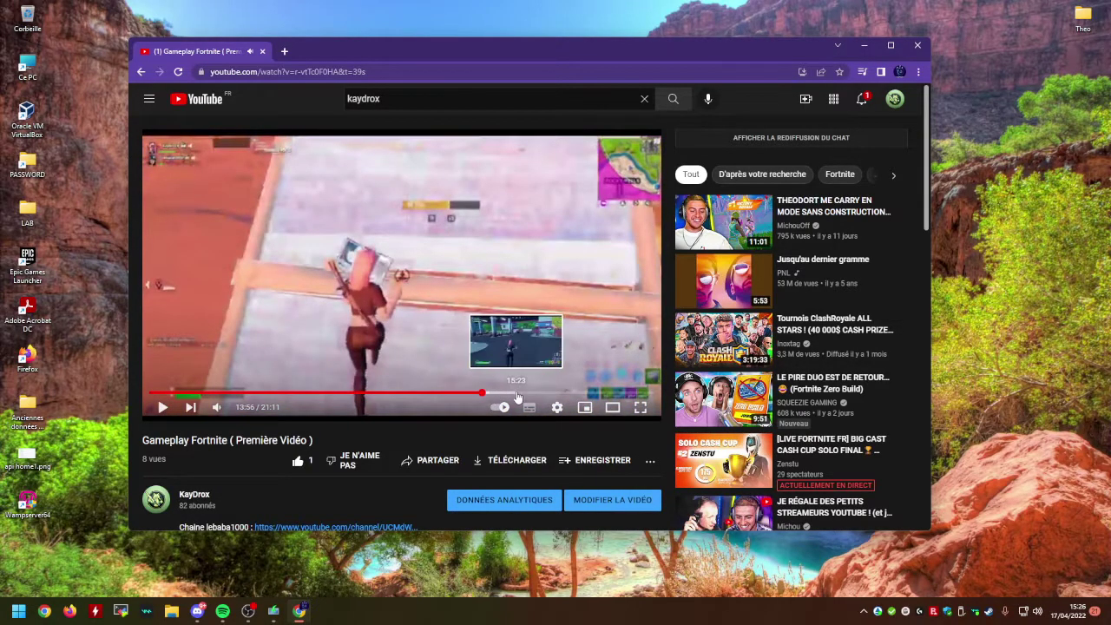
left_click_drag(553, 395, 183, 393)
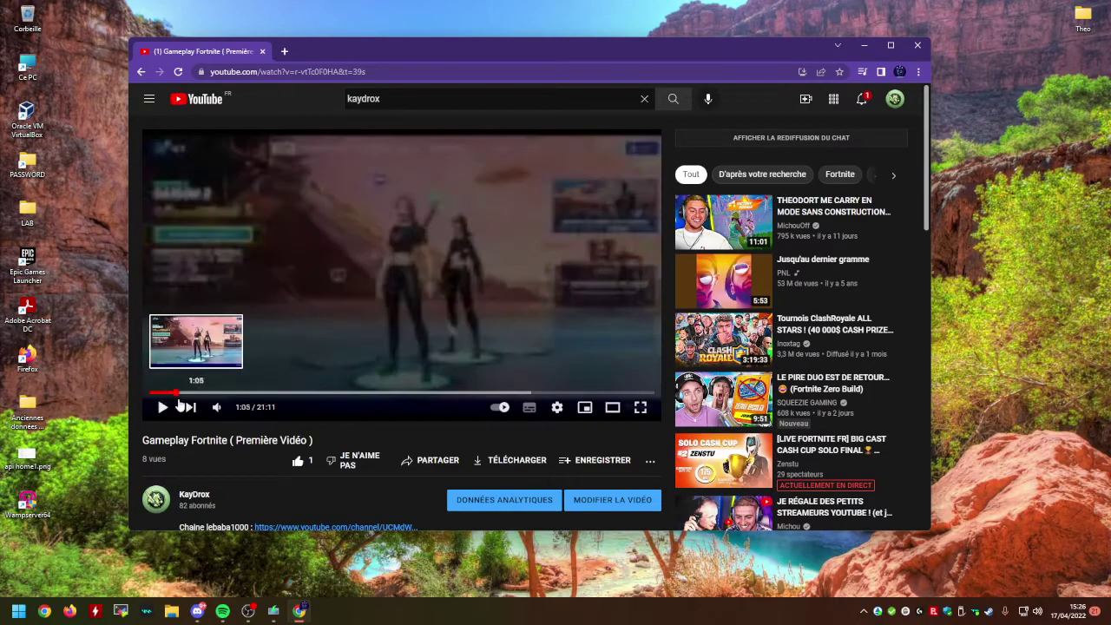
Step: Close the browser, and dismiss the Redmi 9T autoplay notification to check the Windows 10 media creation progress
left_click(917, 44)
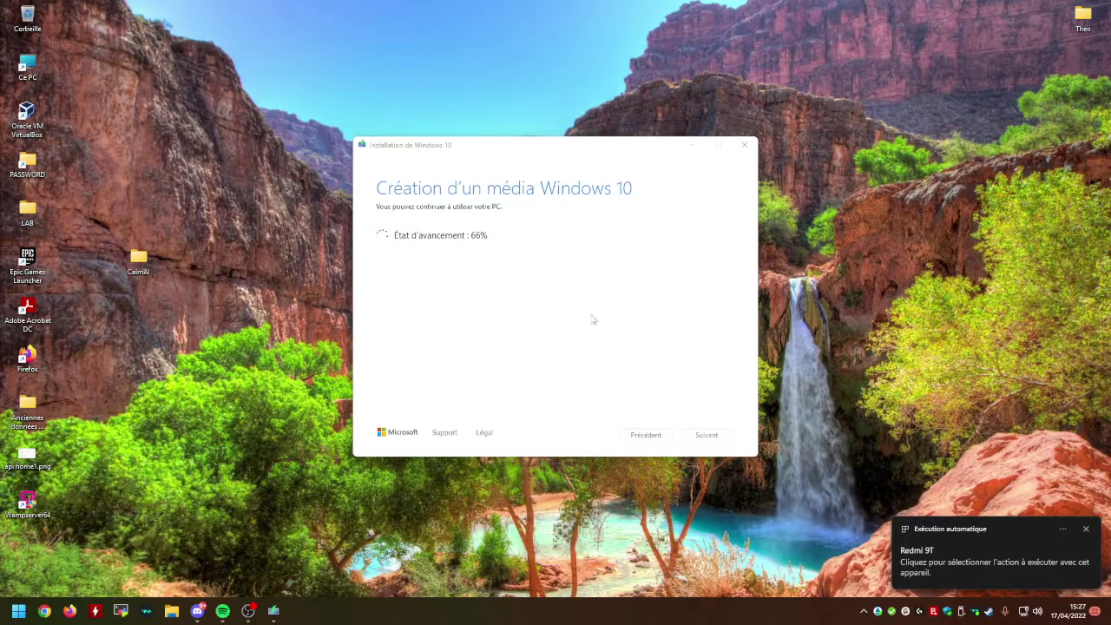
left_click(1085, 527)
left_click_drag(947, 384, 831, 493)
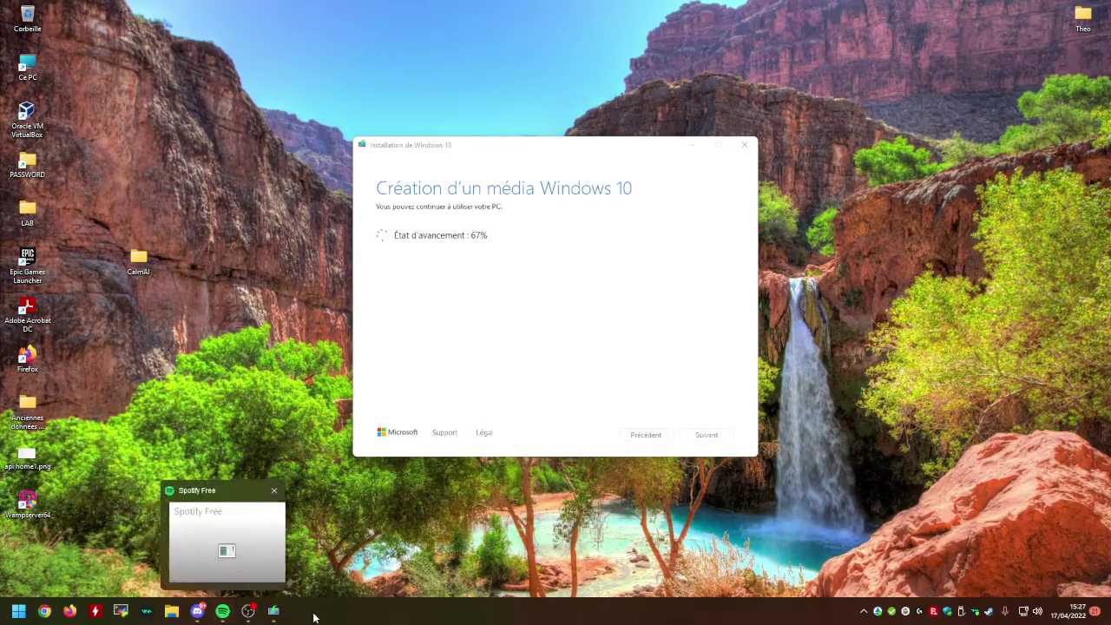
mouse_move(248, 611)
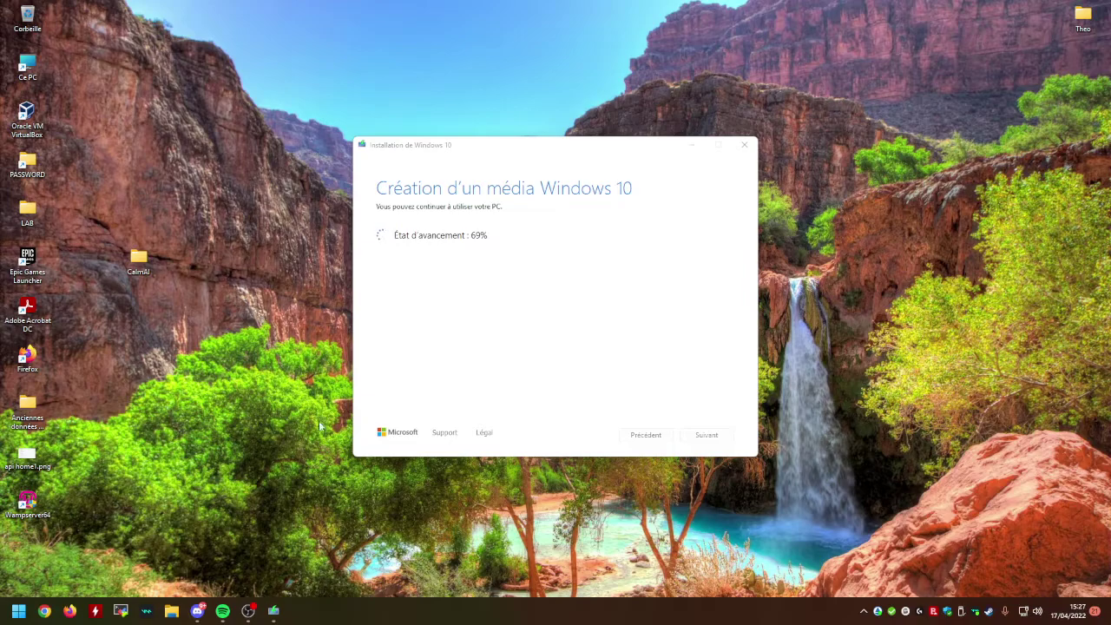
Step: Try to view Ce PC in File Explorer, and close its window
key("super+e")
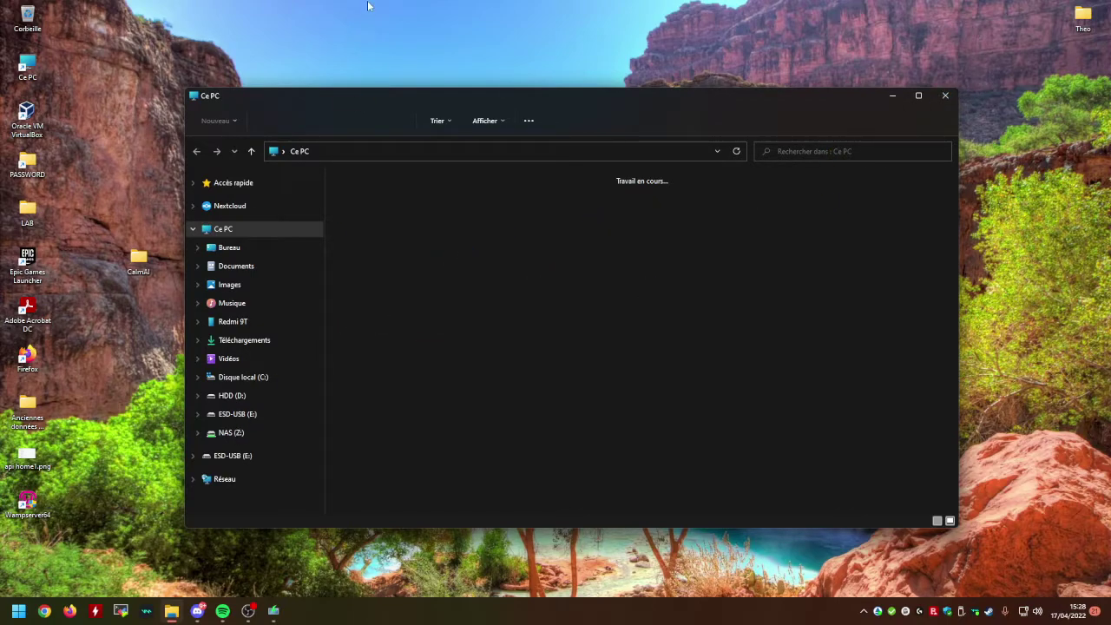
mouse_move(549, 105)
left_mouse_down()
mouse_move(518, 146)
mouse_move(545, 100)
left_mouse_up()
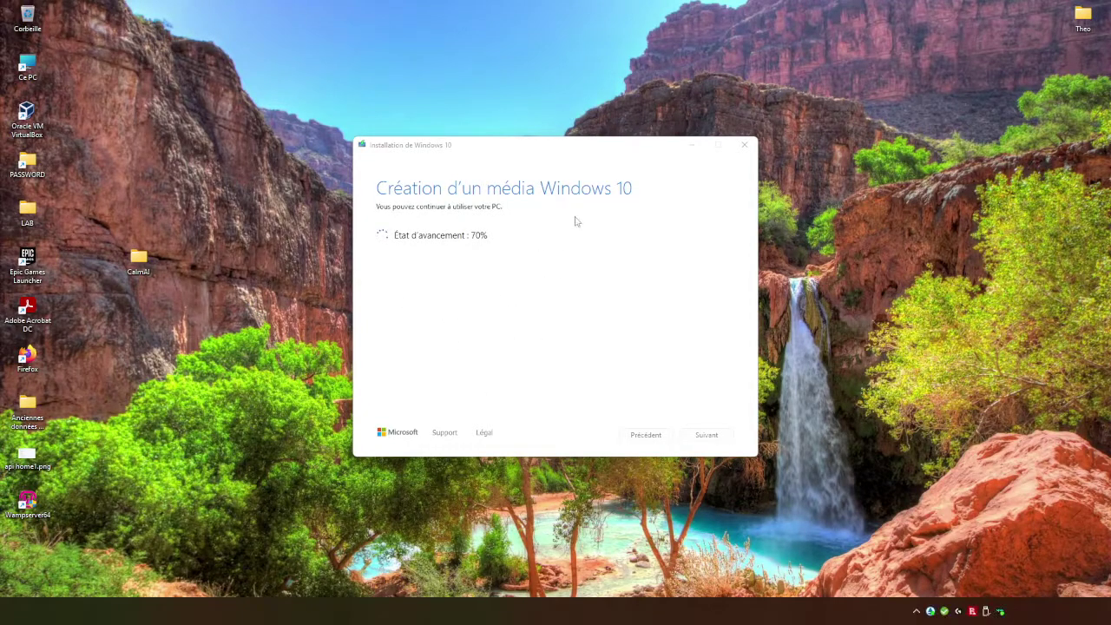
key("super+d")
key("super+e")
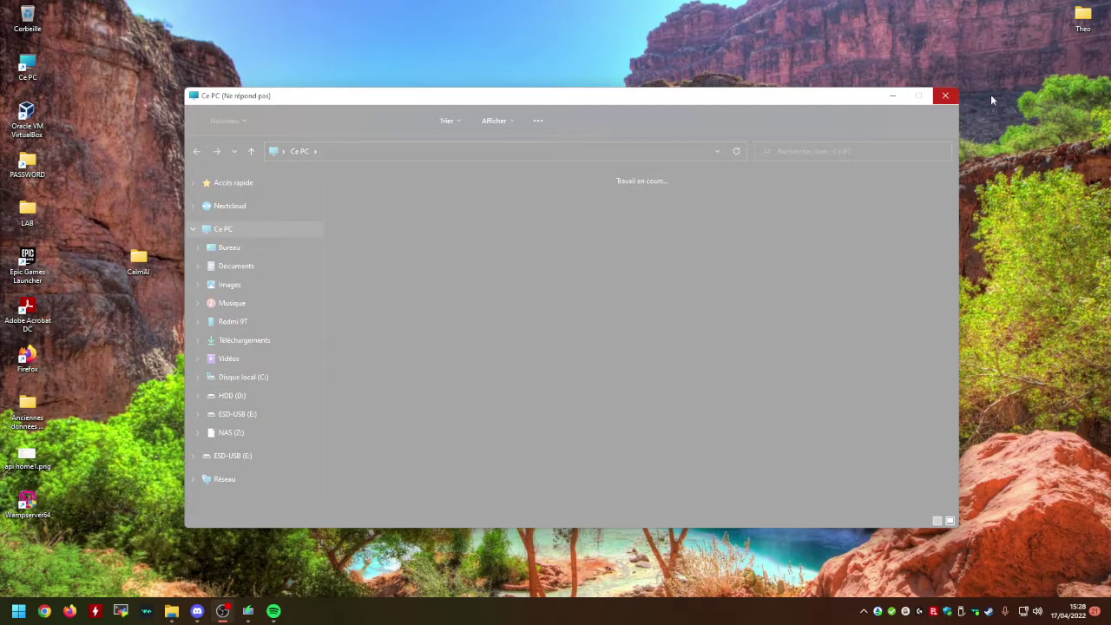
left_click(945, 98)
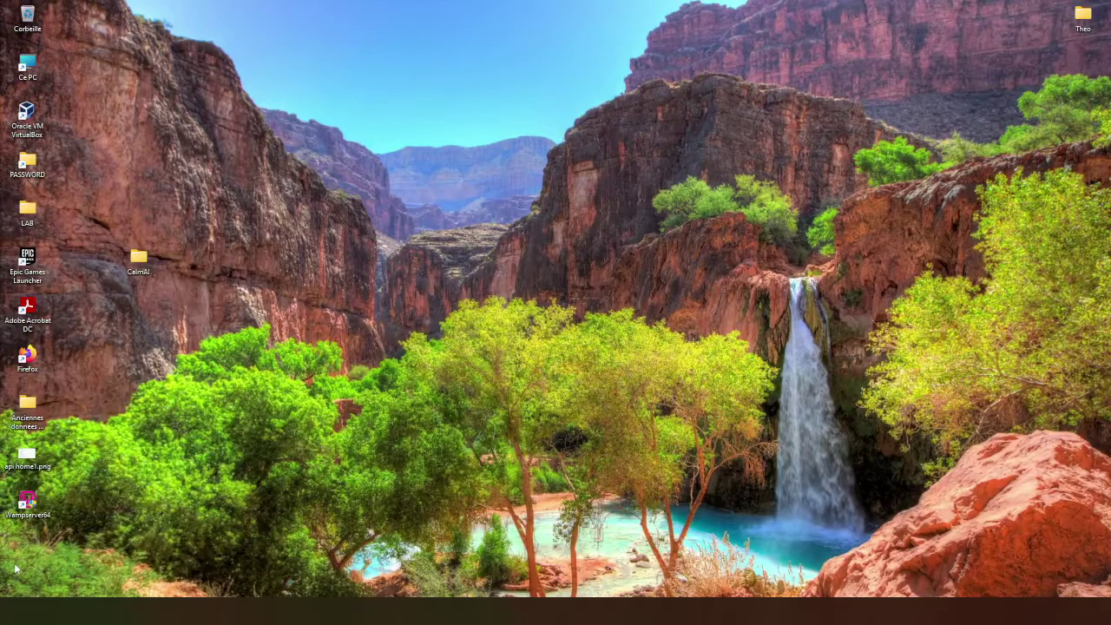
Step: Open the personal folder on the desktop, and switch to the ESD-USB (E:) drive to view its contents
left_click_drag(16, 562, 745, 232)
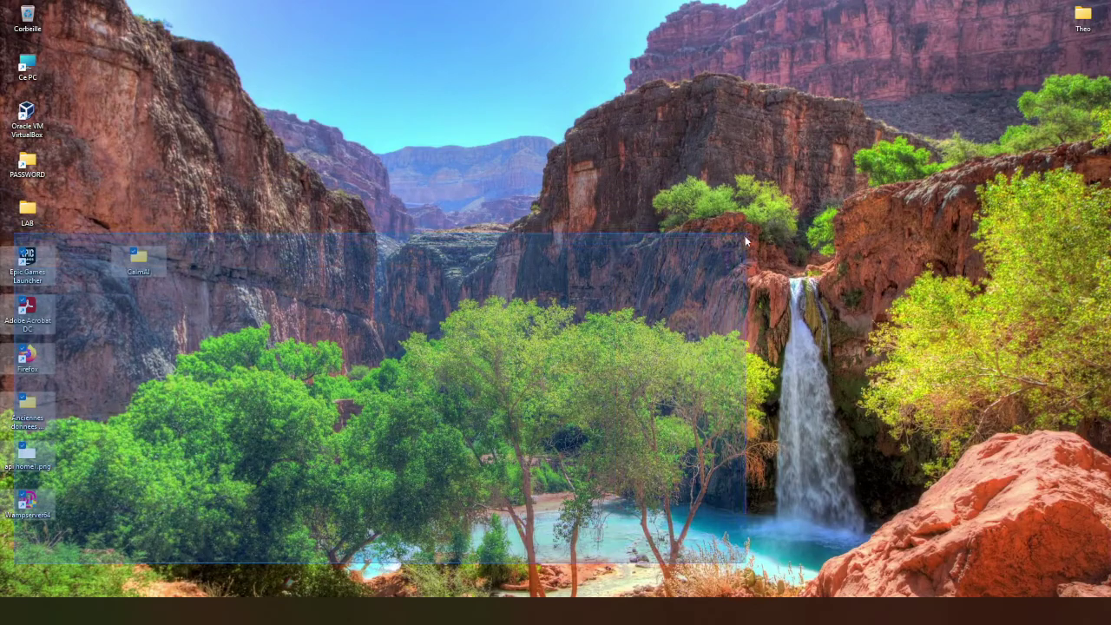
double_click(1069, 24)
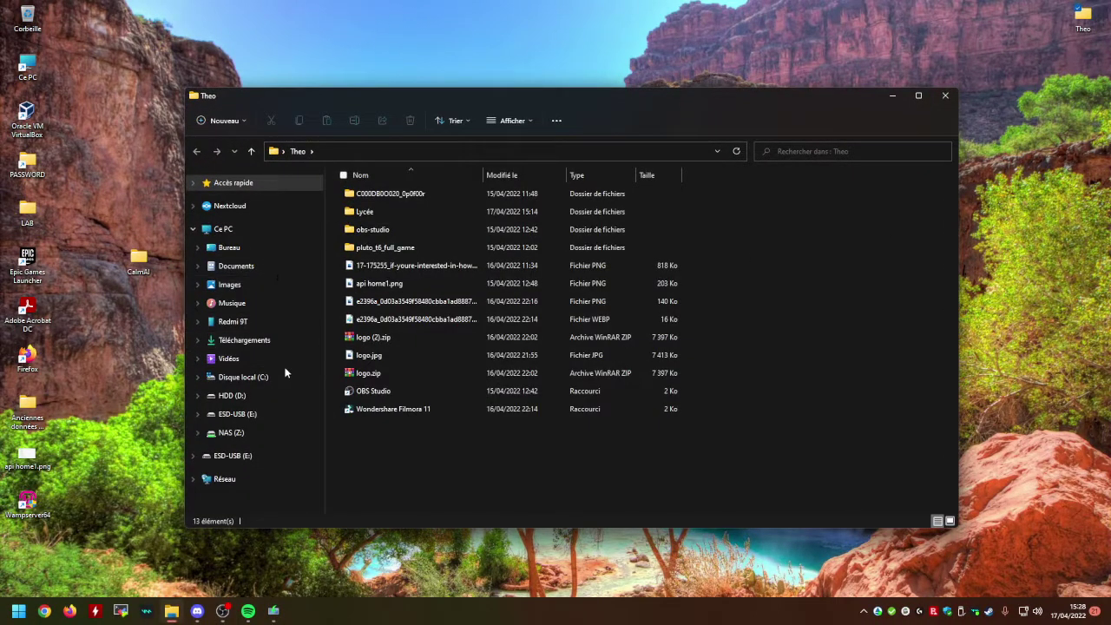
left_click(245, 415)
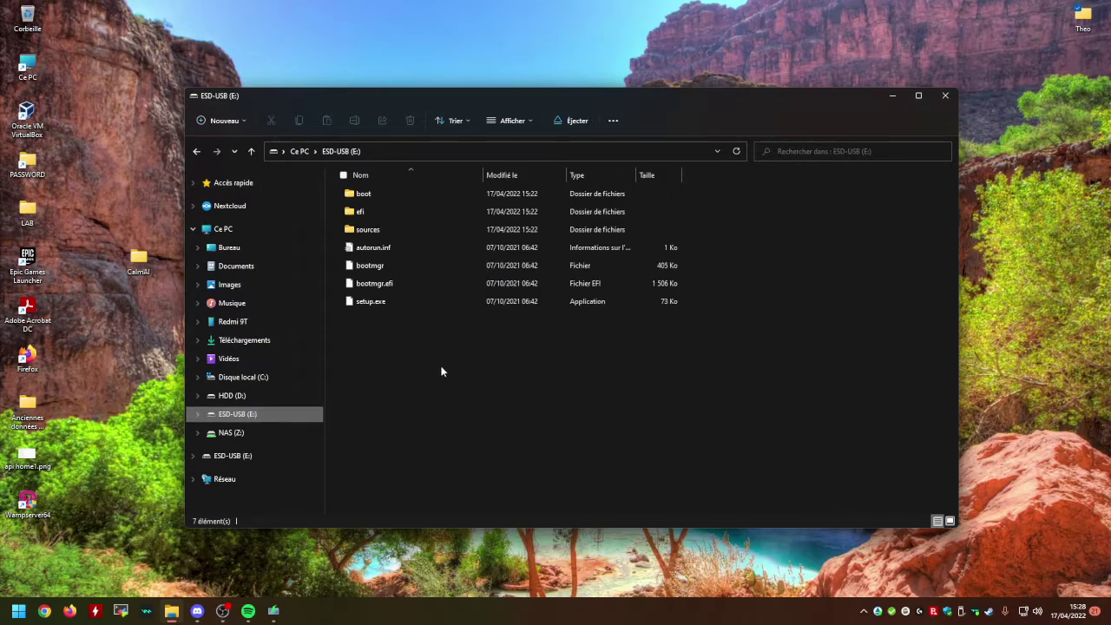
Step: Check the Windows 10 media creation progress alongside the ESD-USB (E:) drive window, and close the drive window
left_click_drag(515, 379, 569, 376)
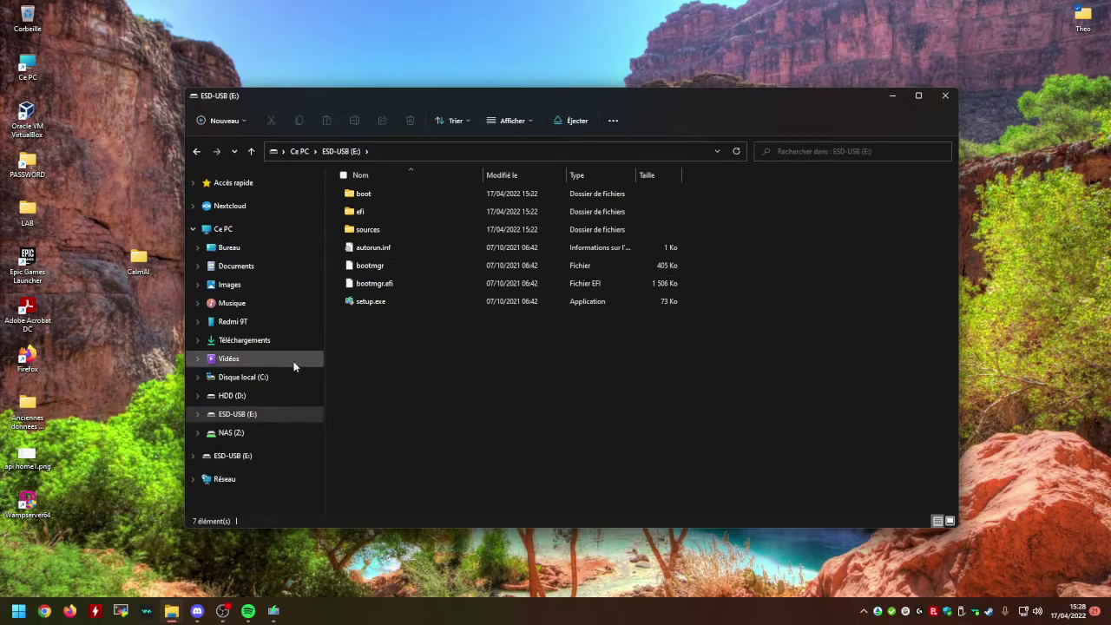
left_click_drag(463, 101, 530, 119)
left_click(274, 611)
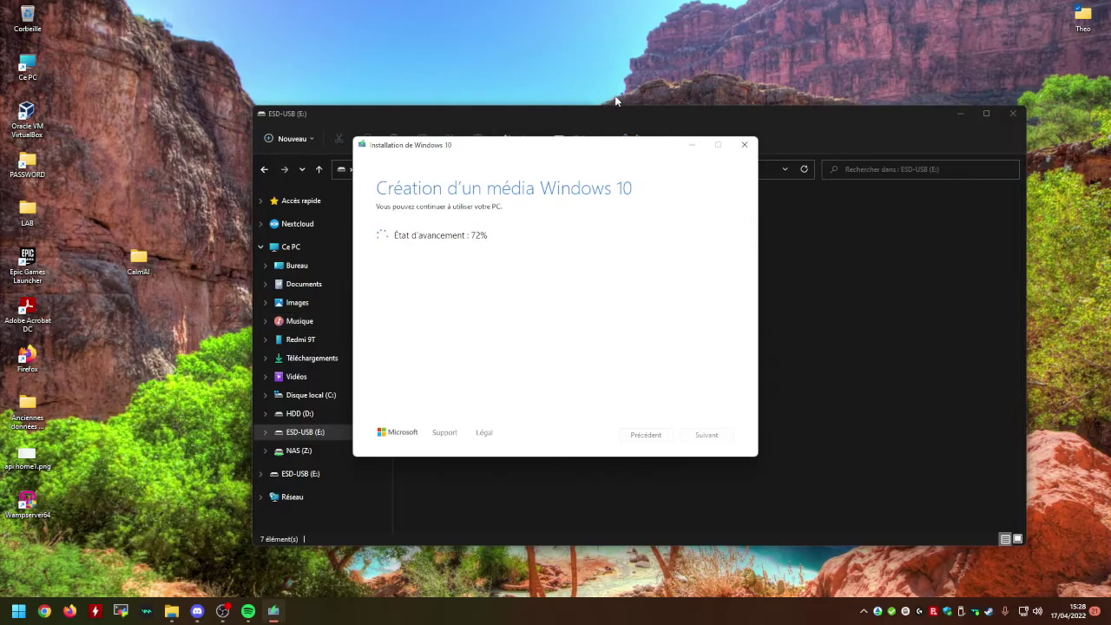
mouse_move(611, 148)
left_mouse_down()
mouse_move(630, 164)
mouse_move(592, 158)
left_mouse_up()
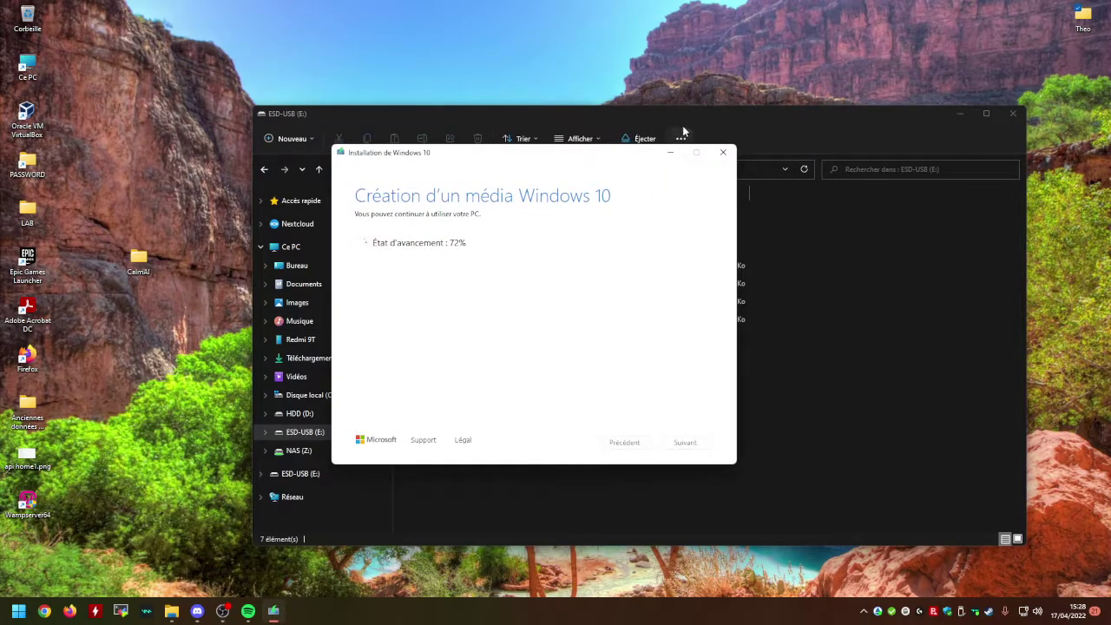
left_click_drag(682, 125, 726, 104)
left_click(1057, 93)
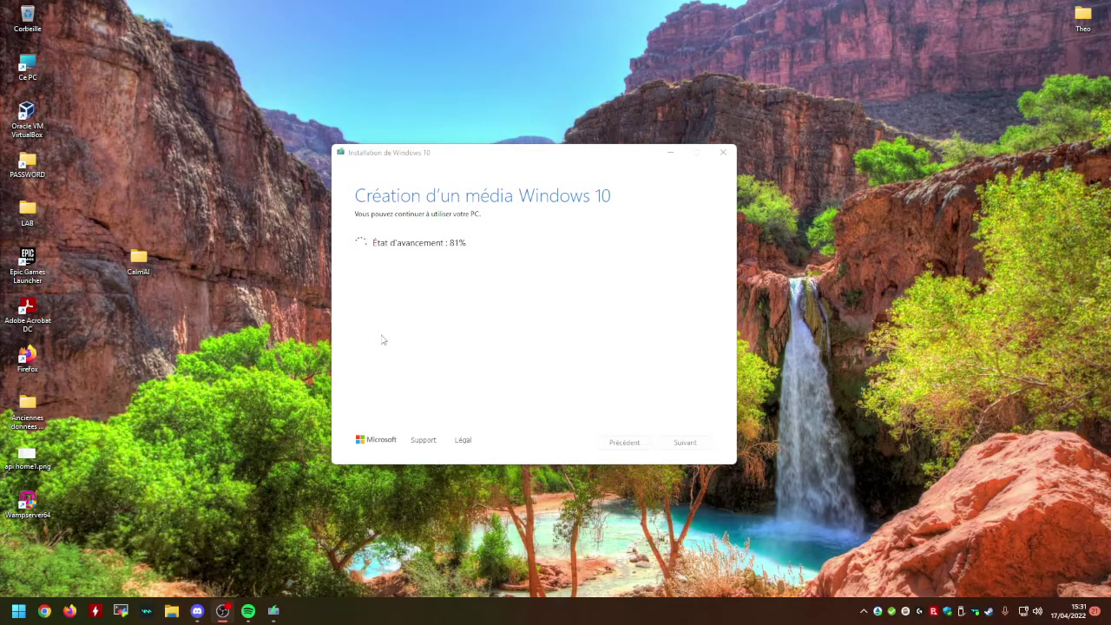
Step: Open the ESD-USB (E:) drive in File Explorer to view its contents, and move the window clear of the media creation progress
key("super+e")
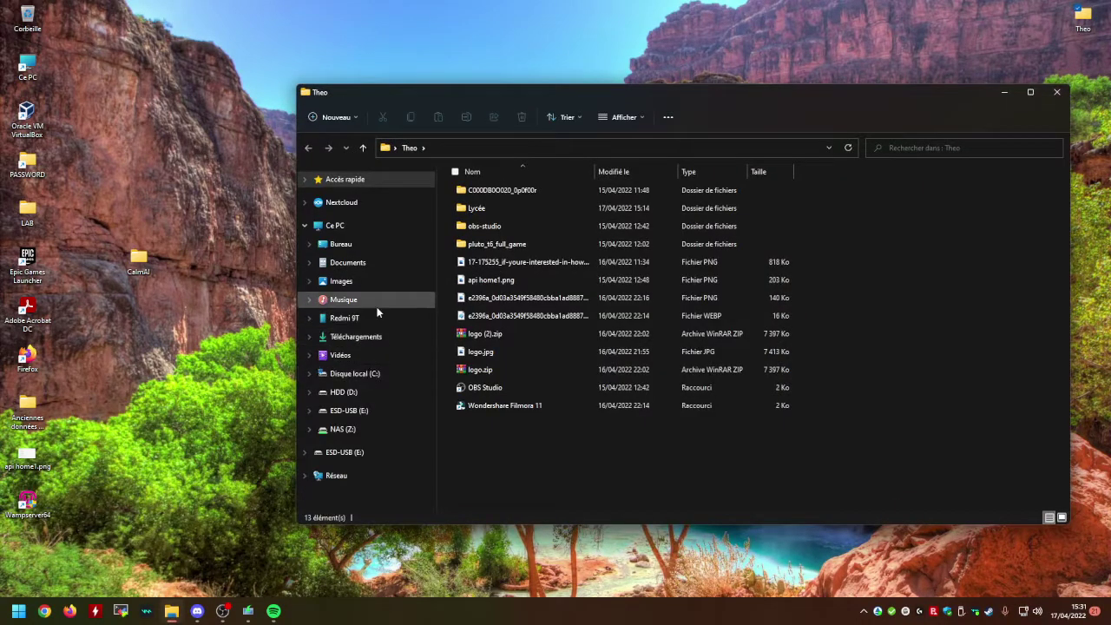
left_click(382, 411)
left_click_drag(546, 340, 702, 447)
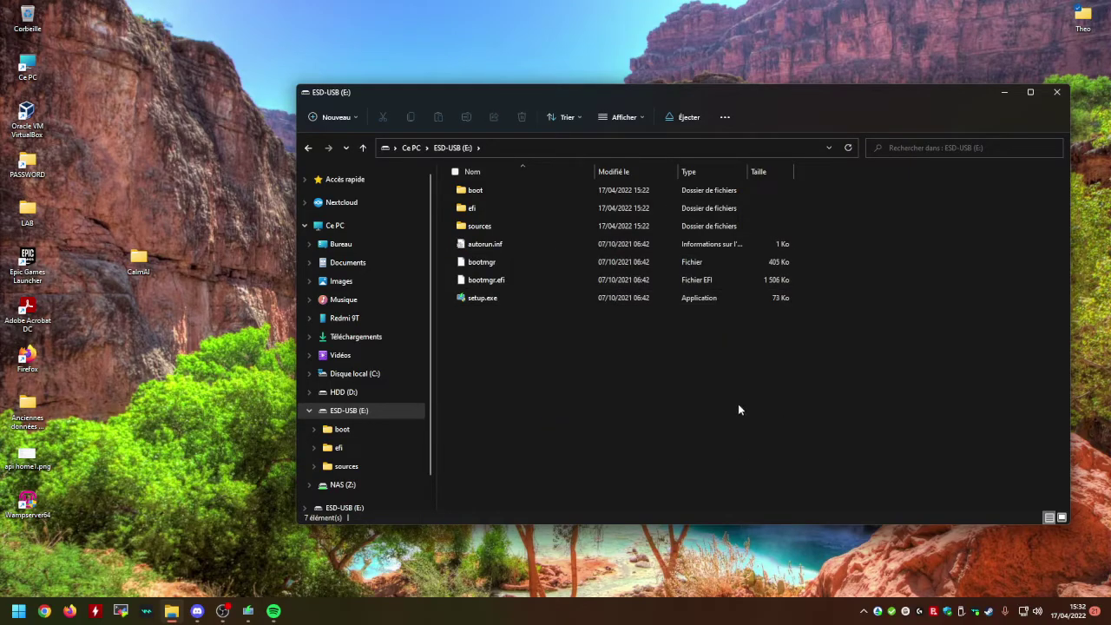
left_click_drag(682, 97, 576, 299)
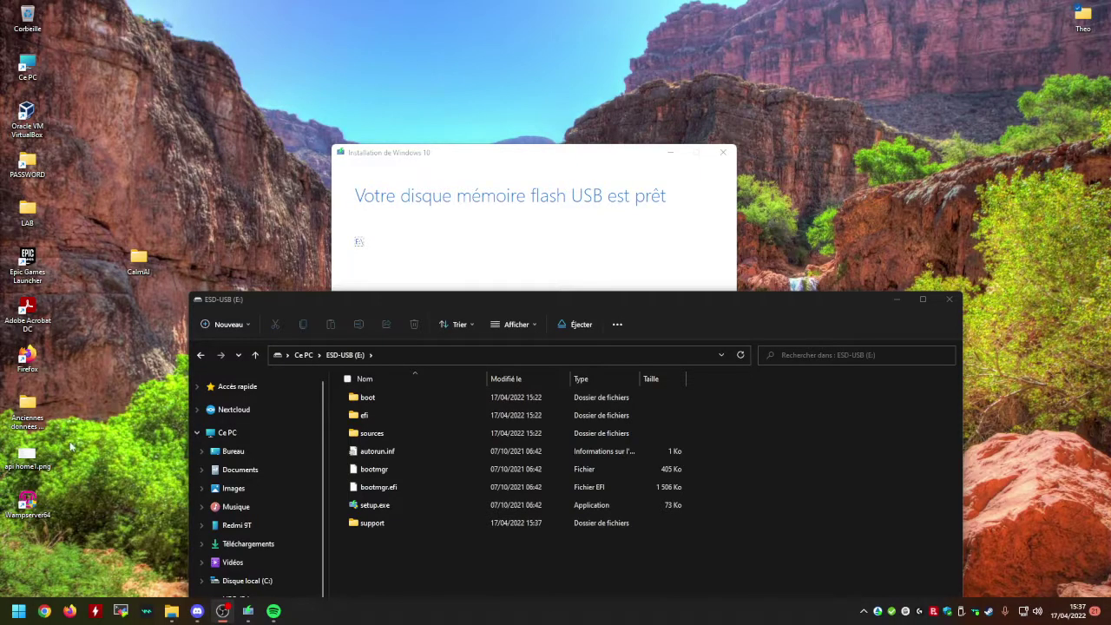
Step: Close the ESD-USB (E:) drive window, and finish the Windows 10 media creation wizard
left_click(949, 299)
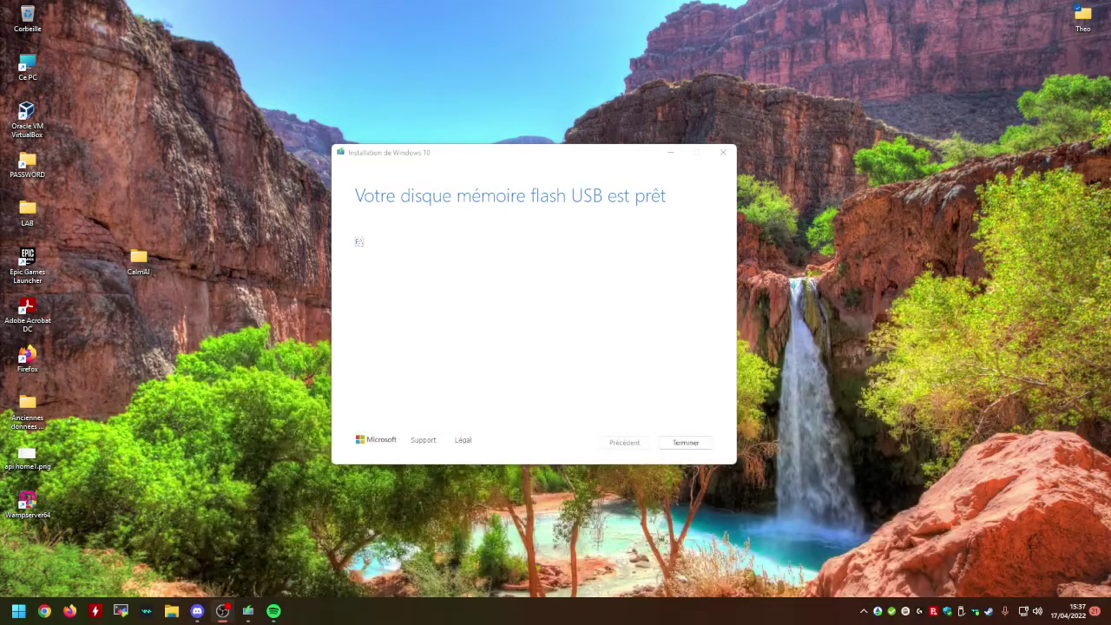
left_click(684, 442)
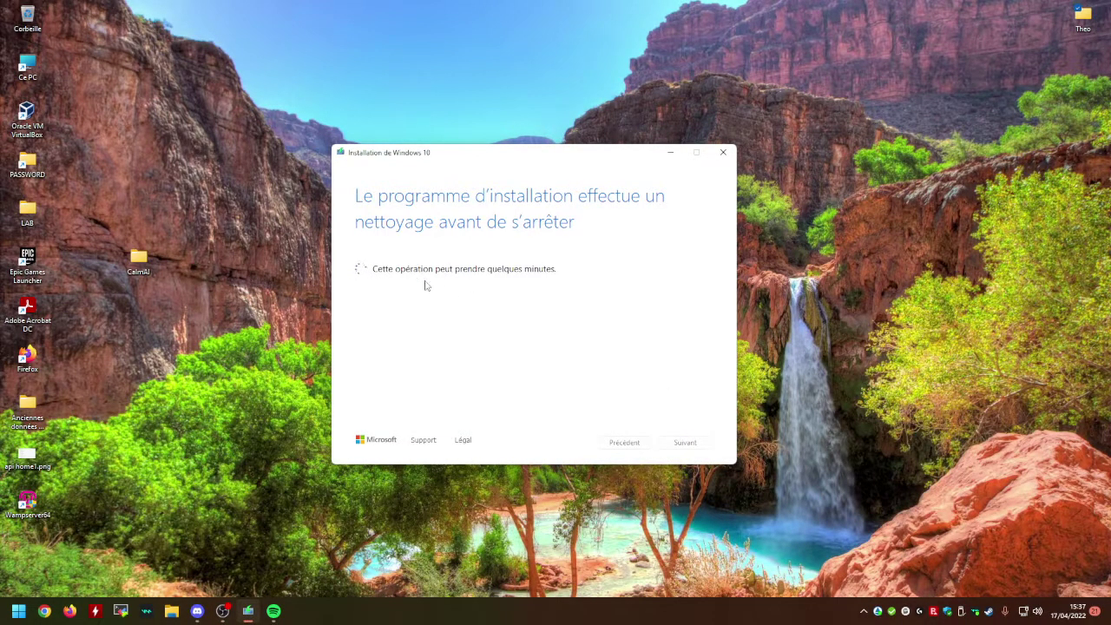
left_click_drag(797, 239, 126, 389)
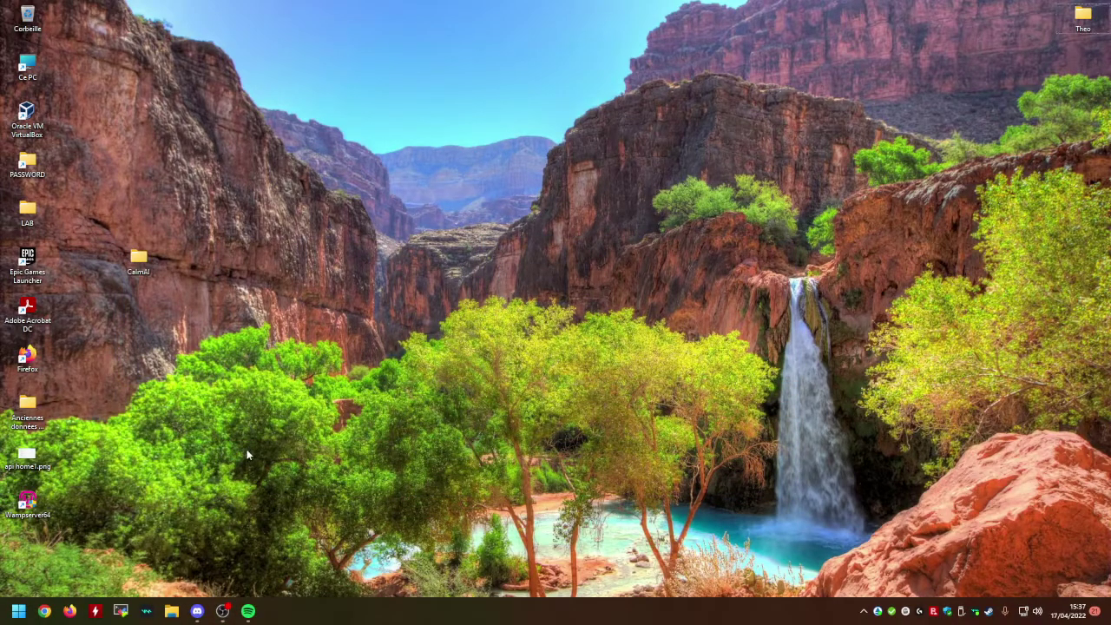
Step: Open the ESD-USB (E:) drive through the personal desktop folder, and eject the drive
key("super+e")
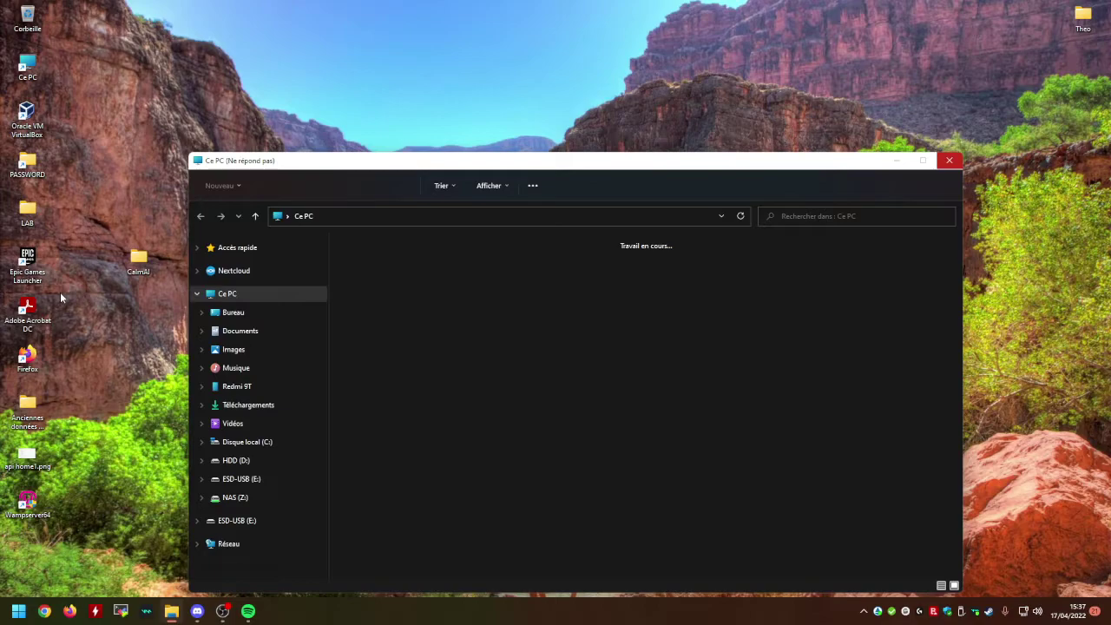
left_click(948, 162)
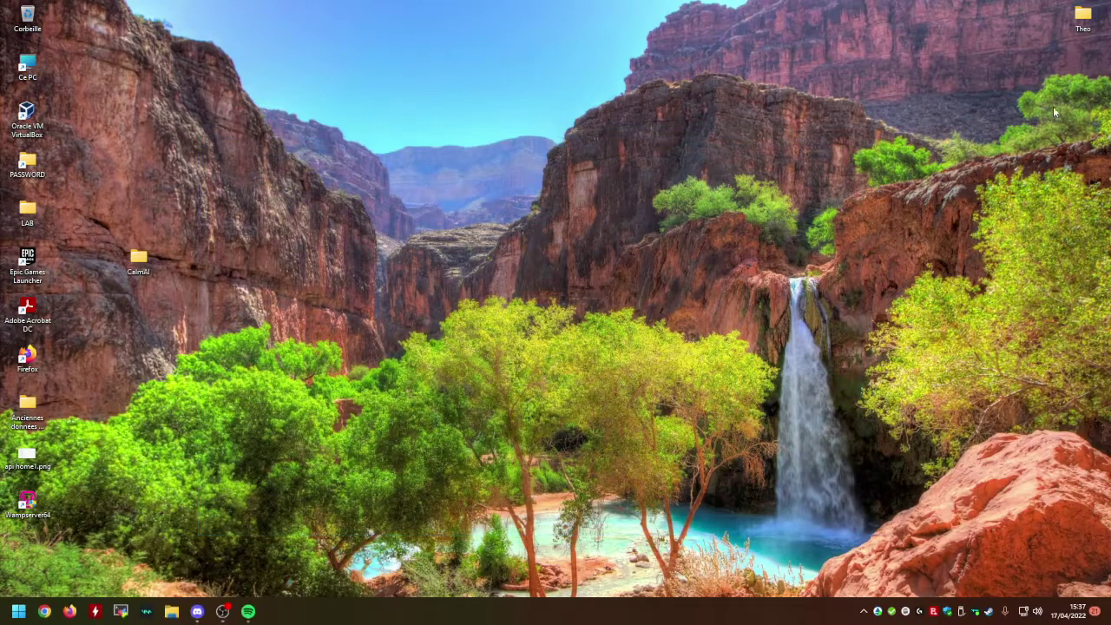
left_click(1076, 26)
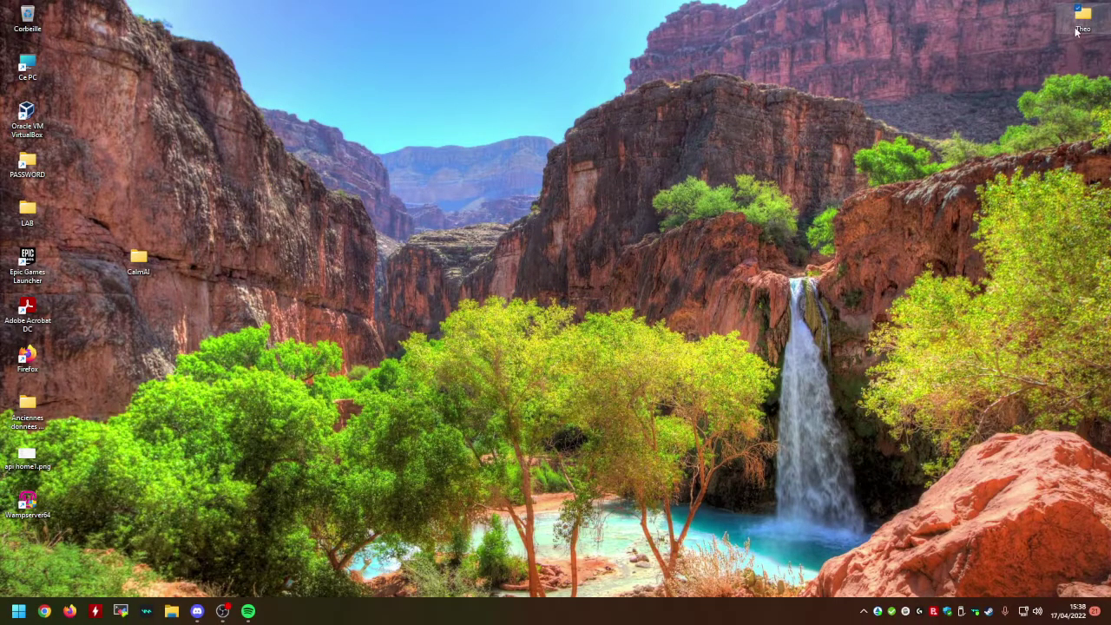
double_click(1076, 26)
left_click(254, 484)
right_click(255, 480)
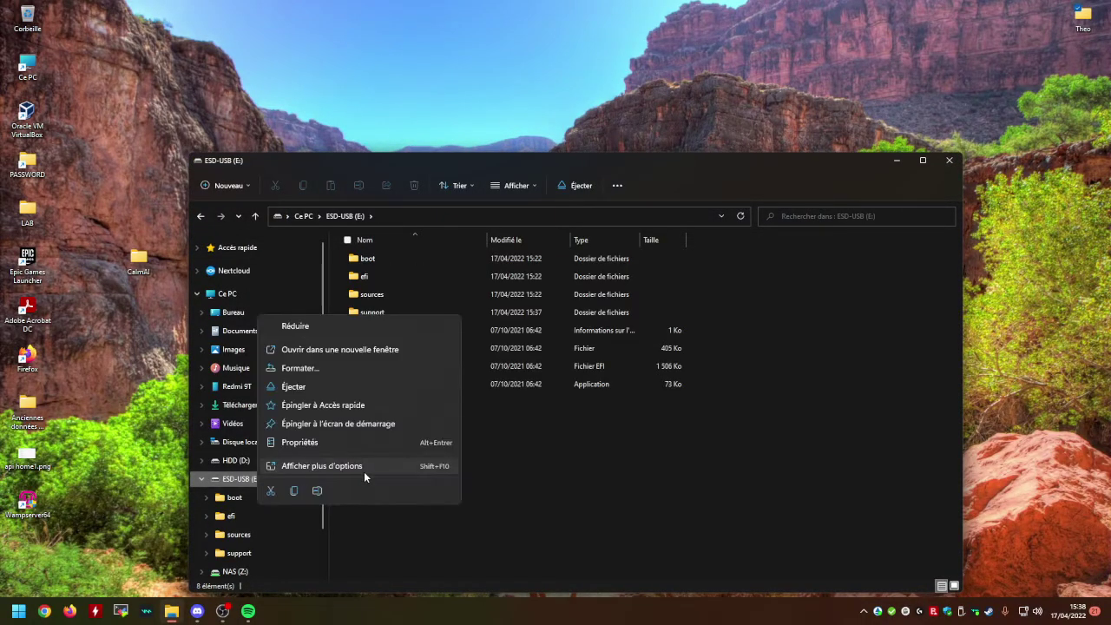
left_click(295, 386)
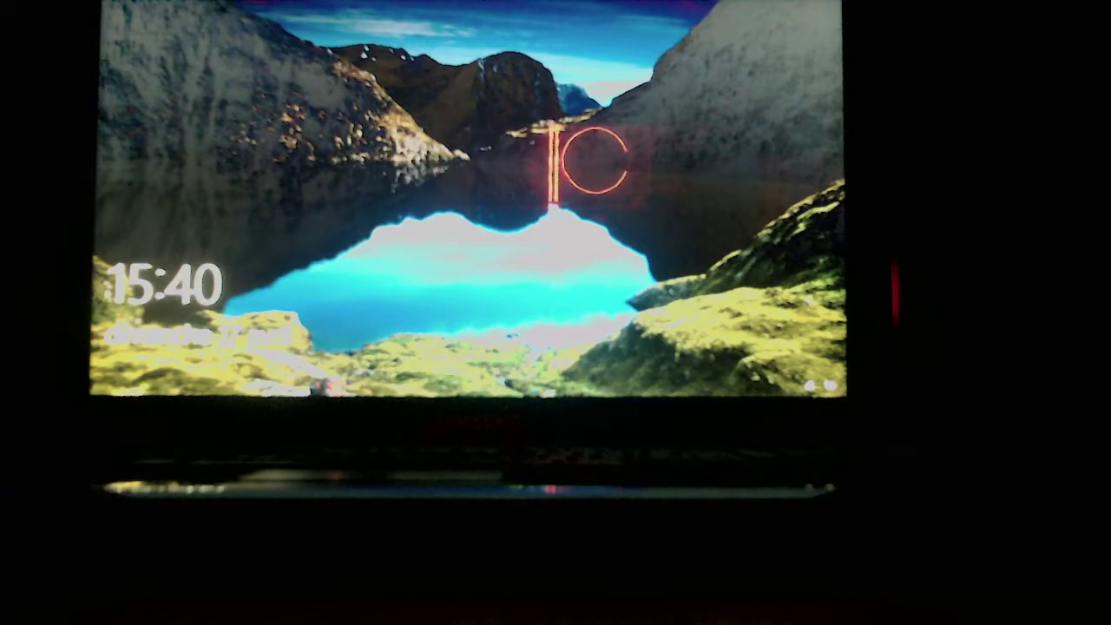
Step: Dismiss the Windows lock screen to reach the account sign-in
key("space")
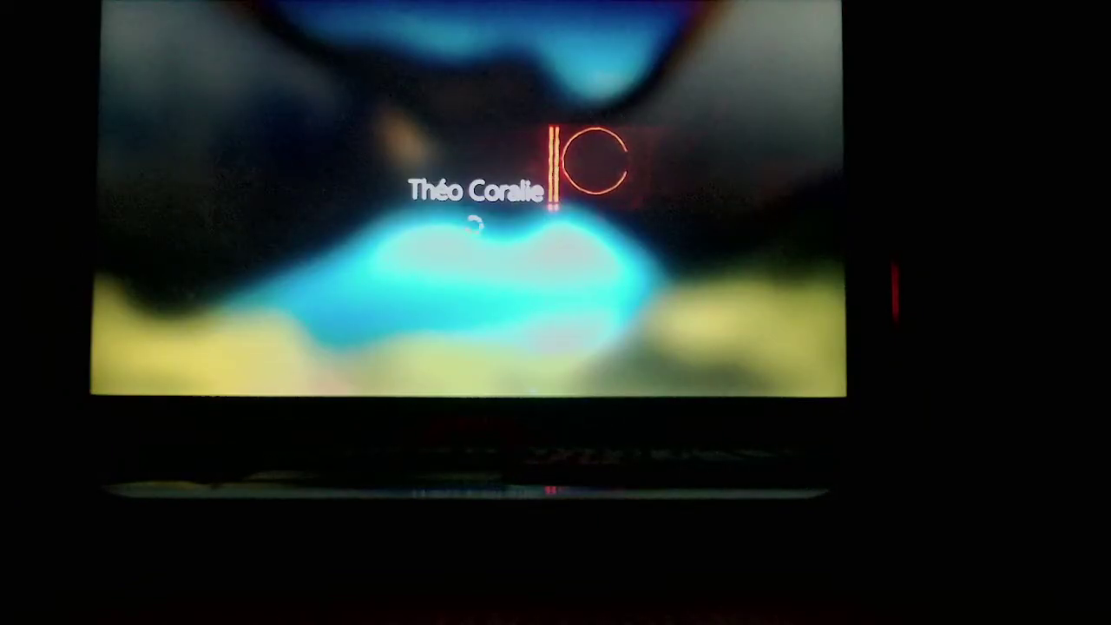